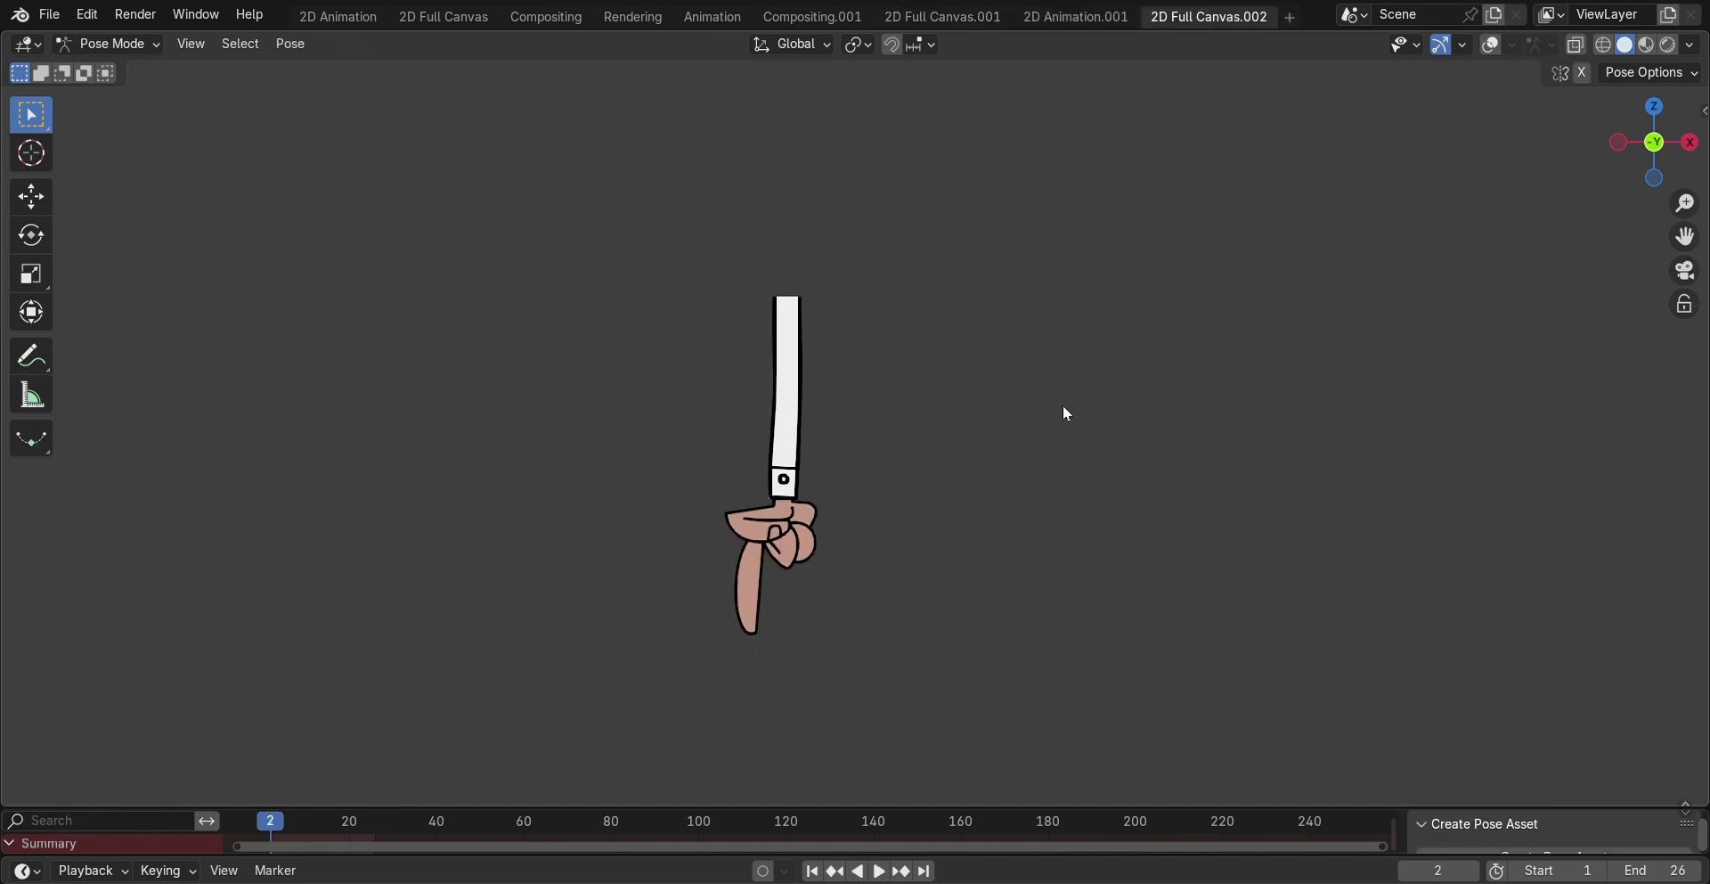
# - Play the finished arm animation, toggle the hand layer's visibility, and enlarge the Action Editor
pyautogui.click(877, 870)
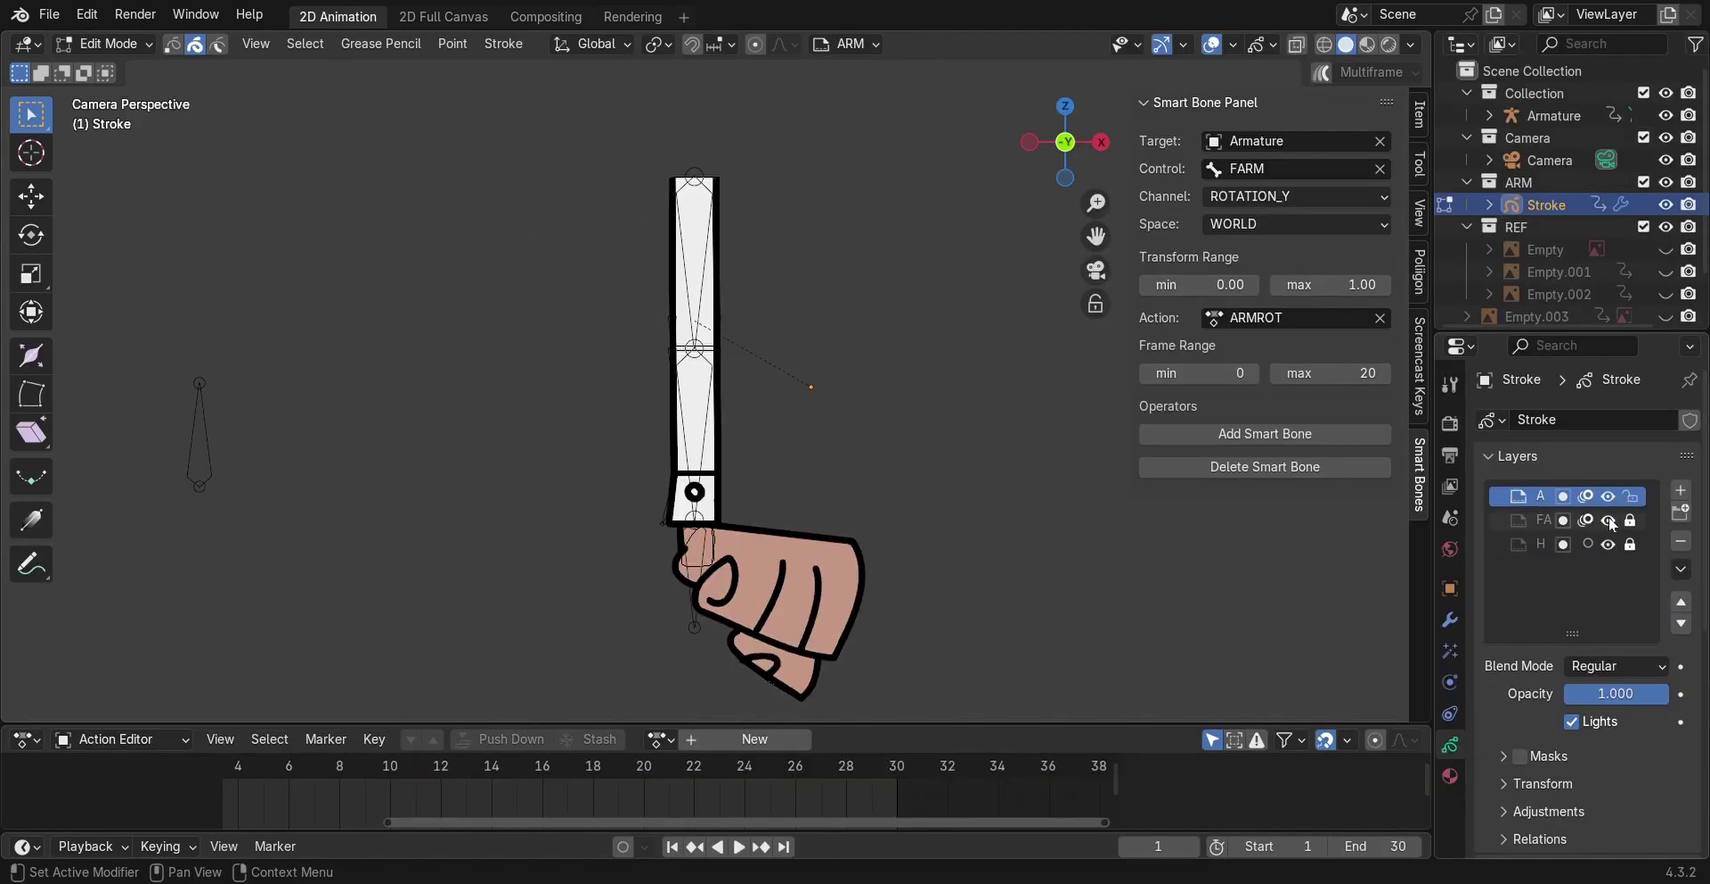
pyautogui.click(1609, 543)
pyautogui.moveTo(1196, 728); pyautogui.dragTo(1160, 642)
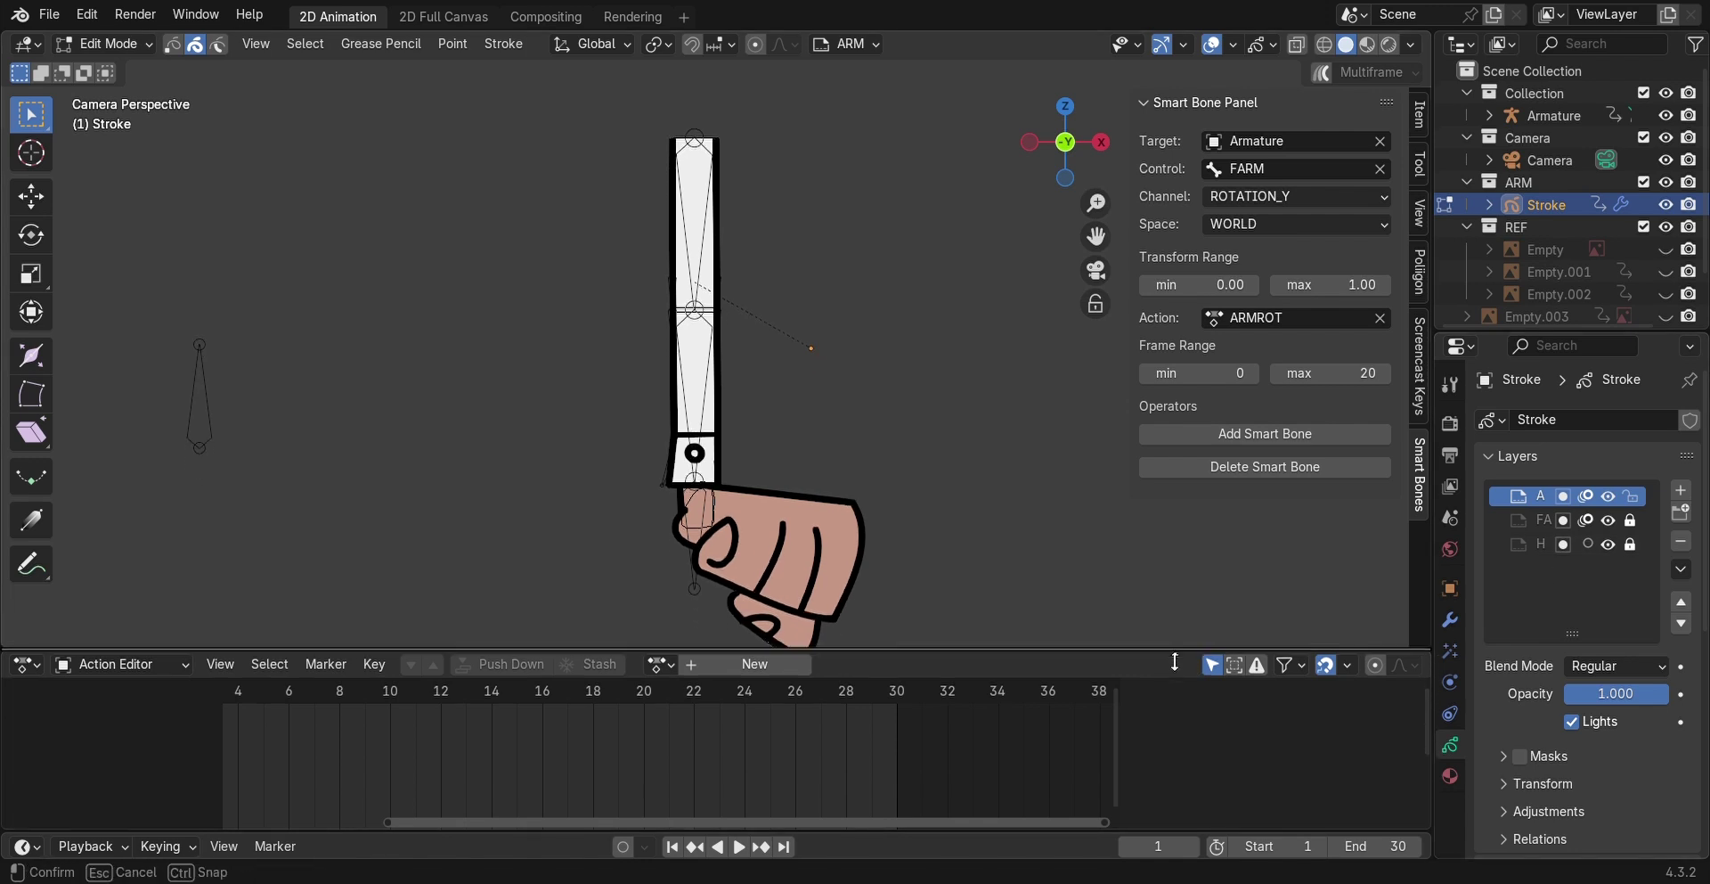
# - Put the arm armature into Pose Mode at frame 22
pyautogui.click(149, 44)
pyautogui.click(153, 69)
pyautogui.click(693, 427)
pyautogui.hotkey('ctrl', 'Tab')
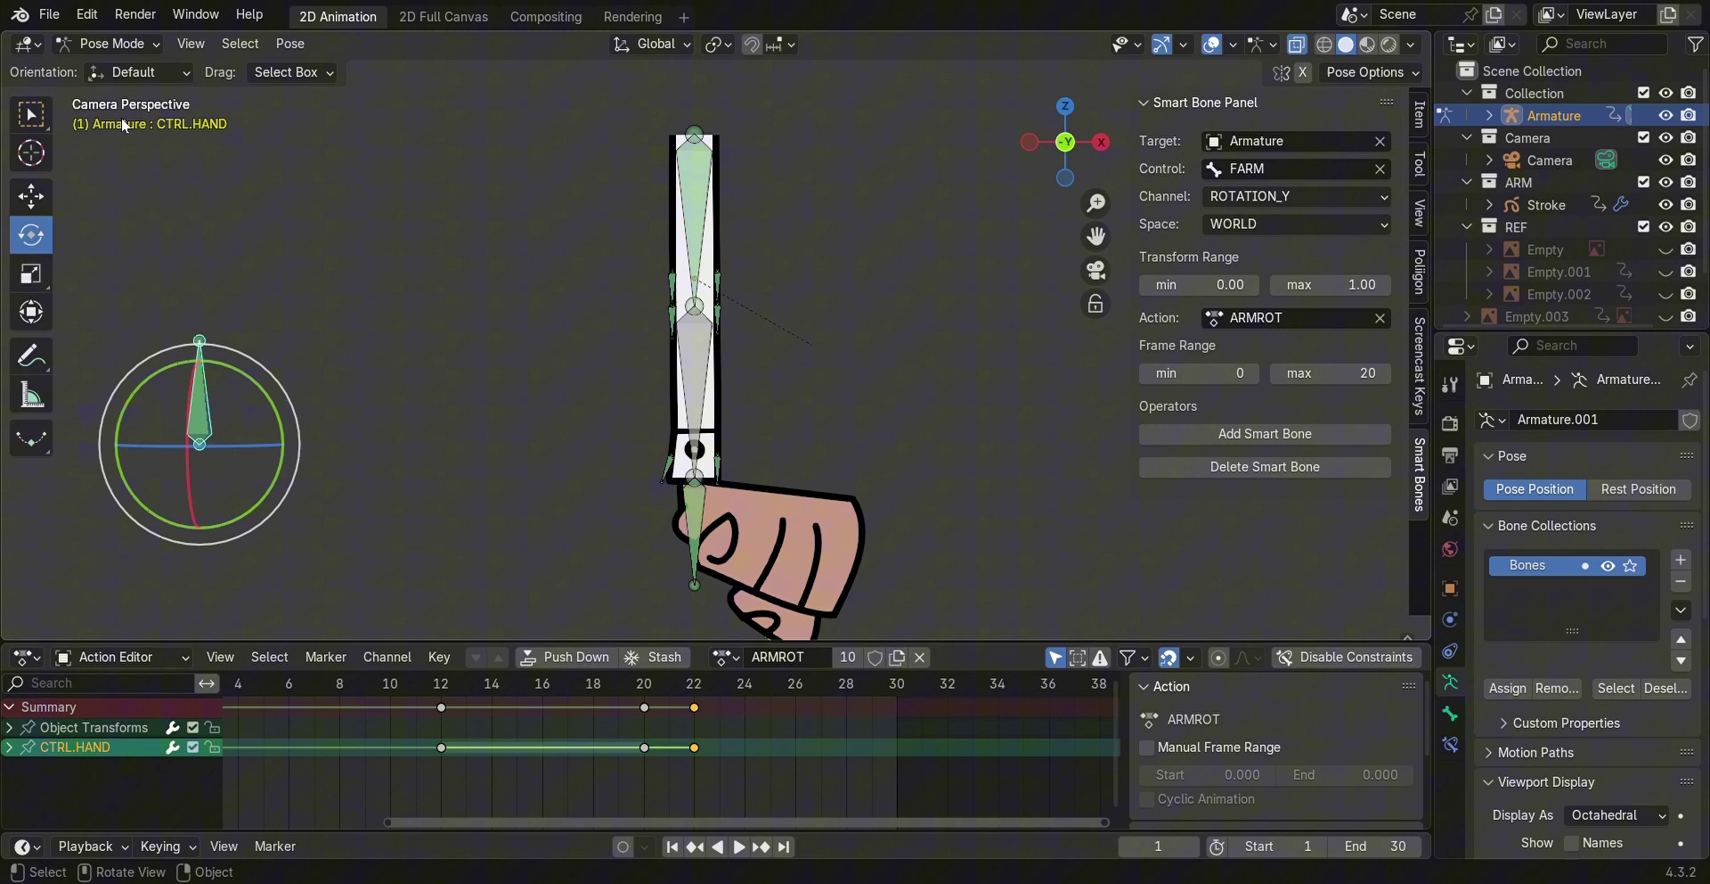
pyautogui.click(693, 685)
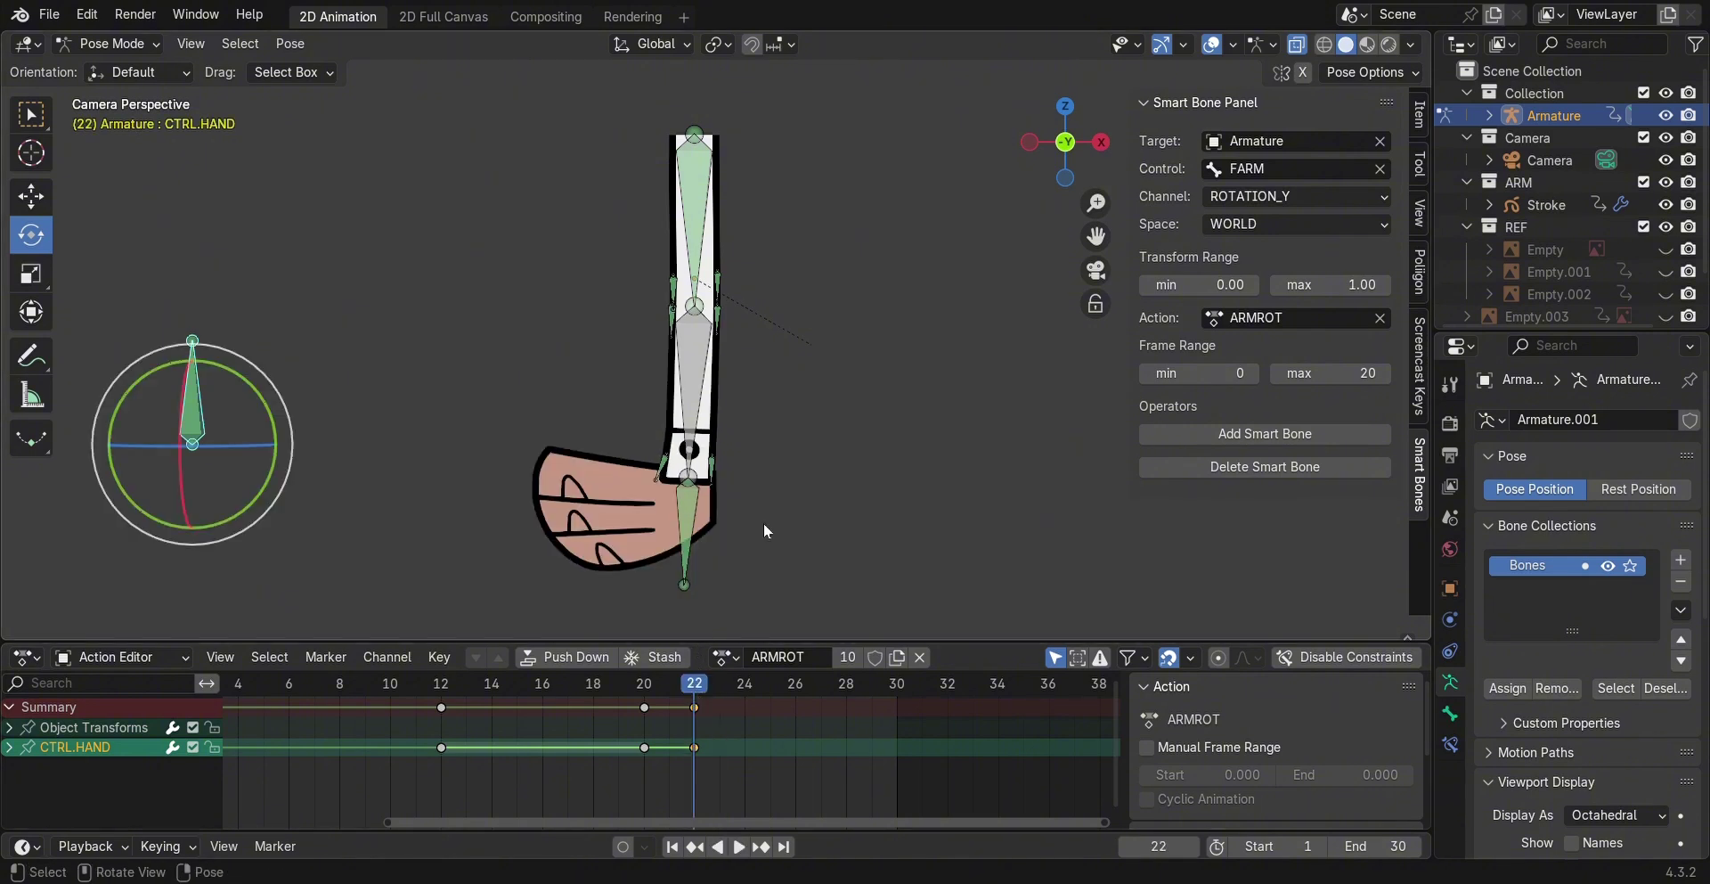
# - Reposition the F2 finger bone and a neighbouring finger bone
pyautogui.click(720, 322)
pyautogui.press('g')
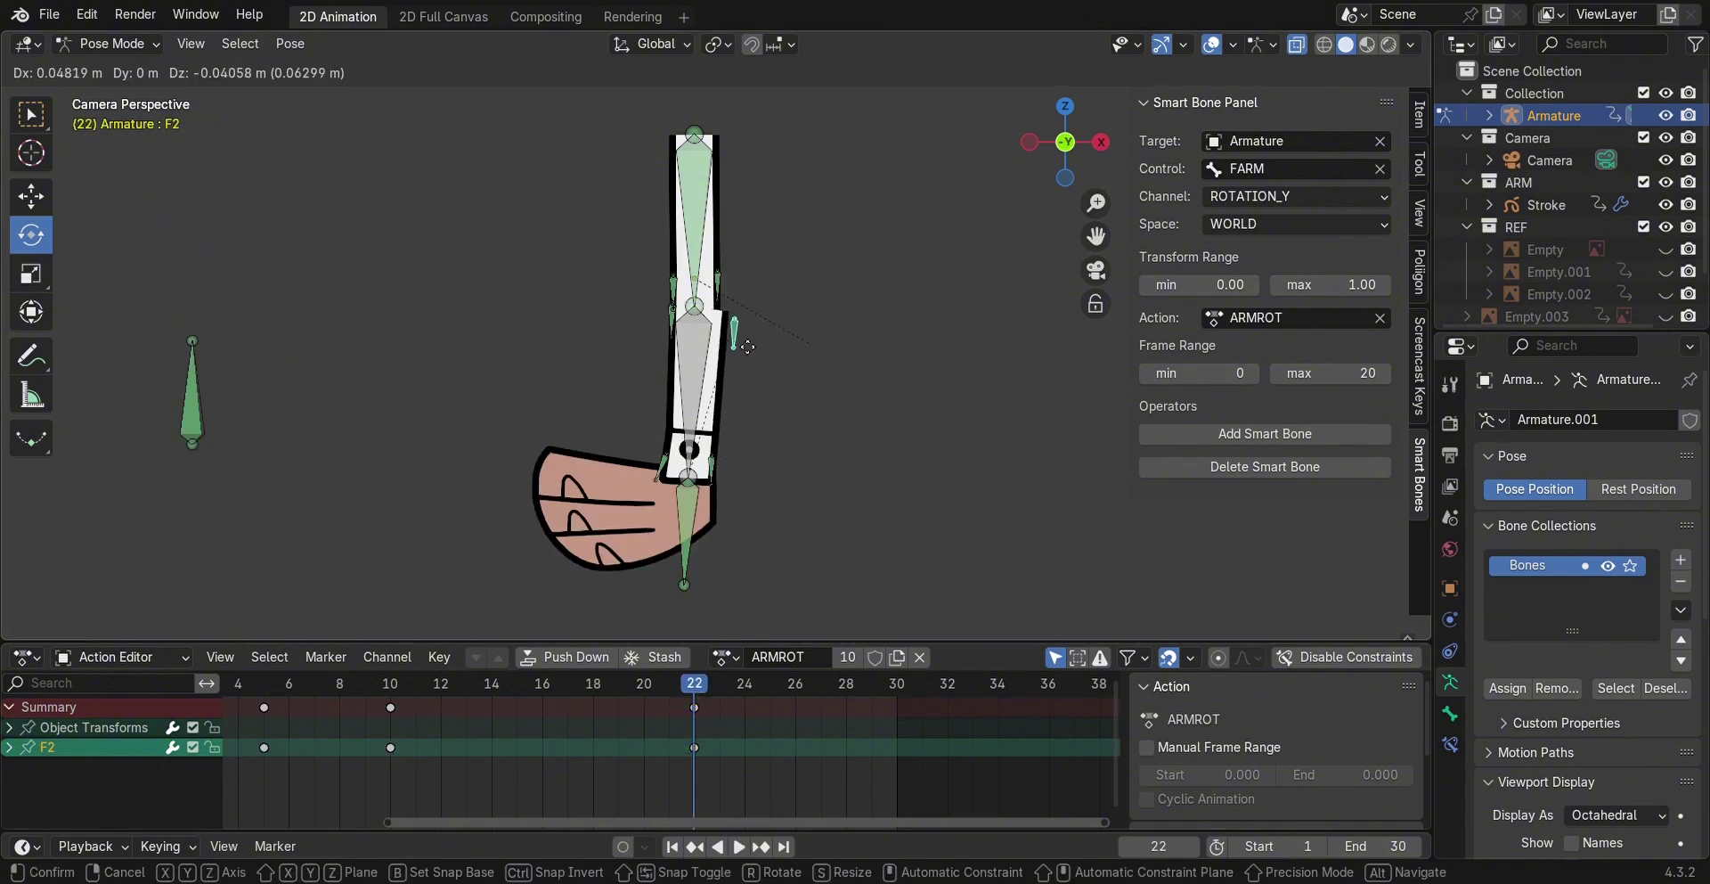
pyautogui.press('Escape')
pyautogui.click(106, 43)
pyautogui.click(163, 105)
pyautogui.press('g')
pyautogui.click(793, 338)
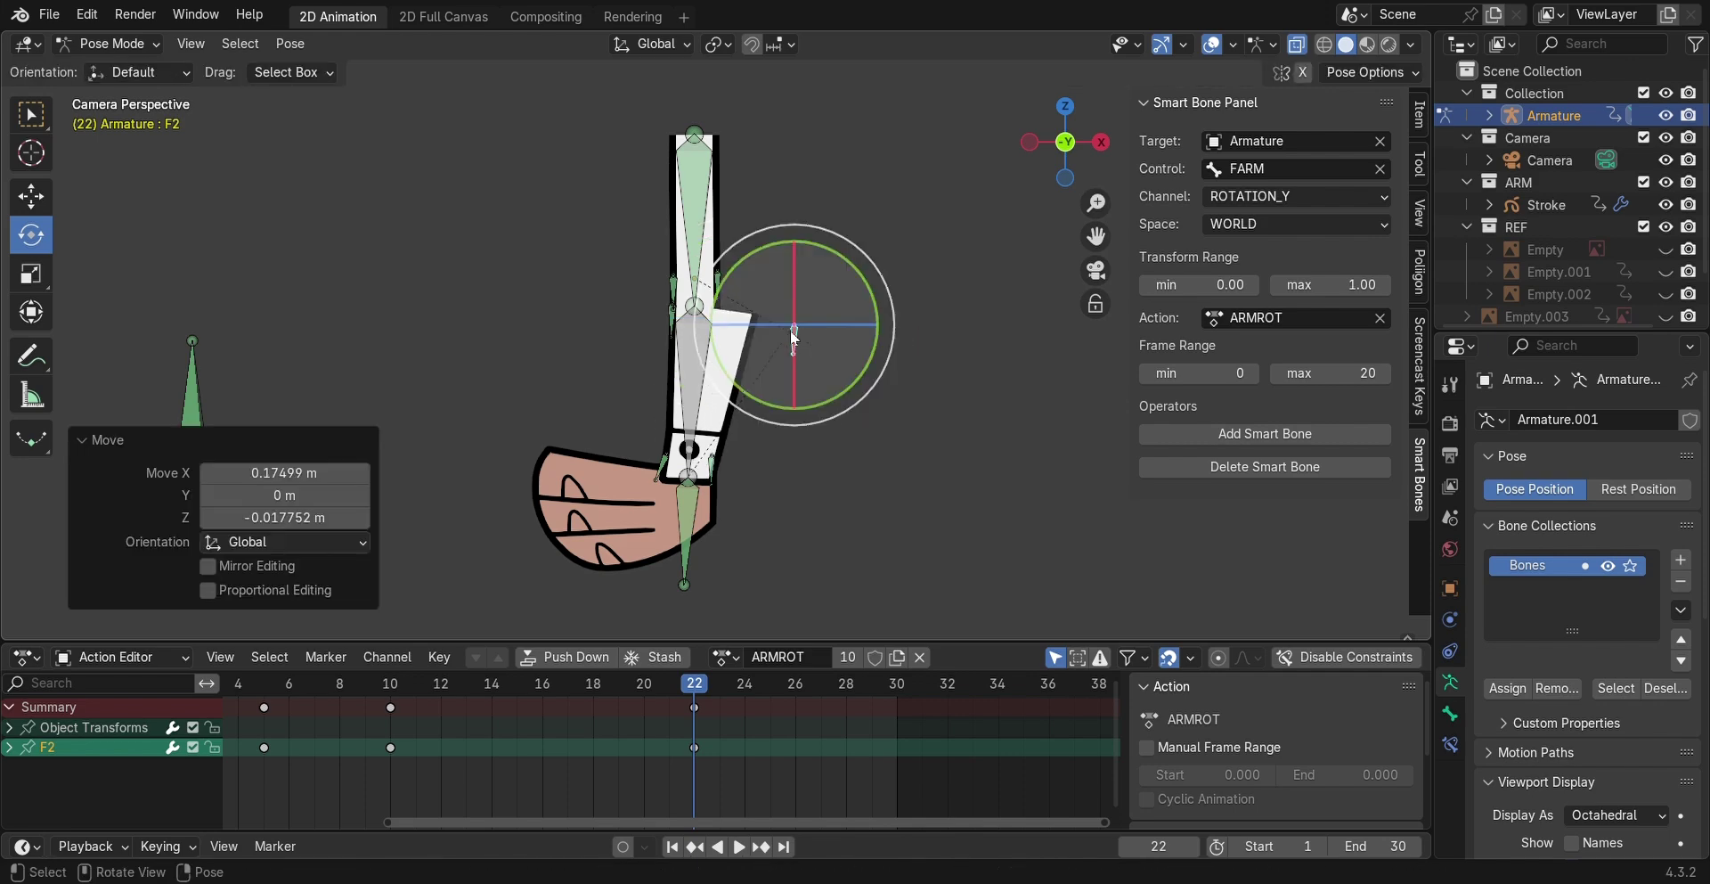
pyautogui.click(649, 286)
pyautogui.press('g')
pyautogui.click(553, 304)
# - Move the F4 and F3 finger bones and rotate the HAND bone
pyautogui.click(722, 467)
pyautogui.press('g')
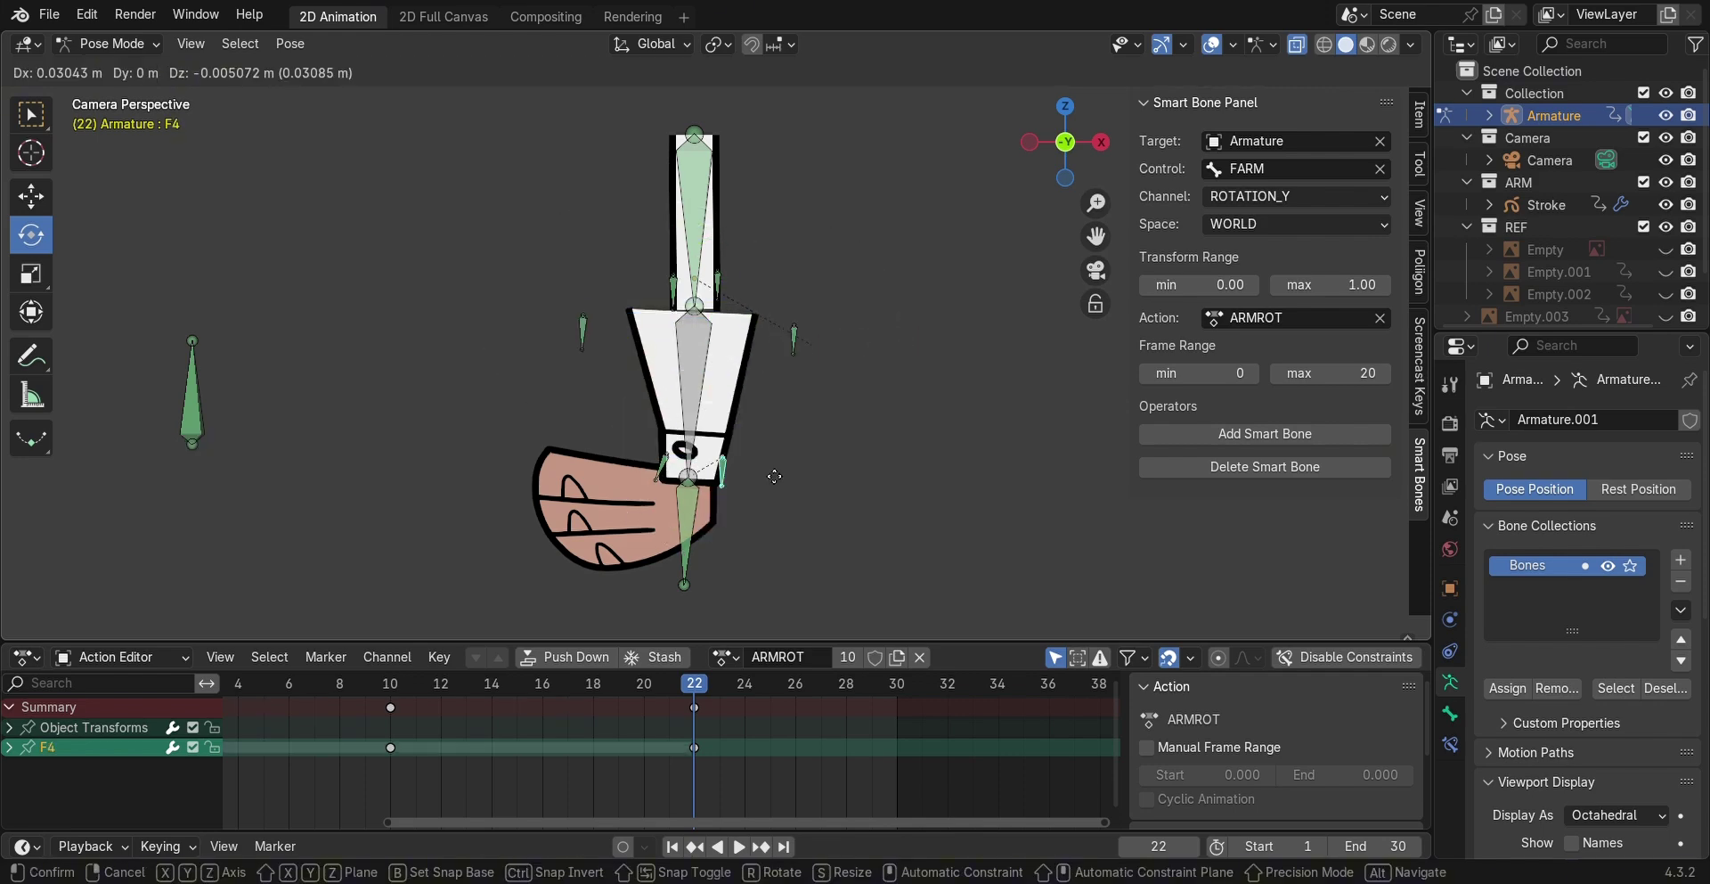
pyautogui.click(773, 475)
pyautogui.click(655, 458)
pyautogui.press('g')
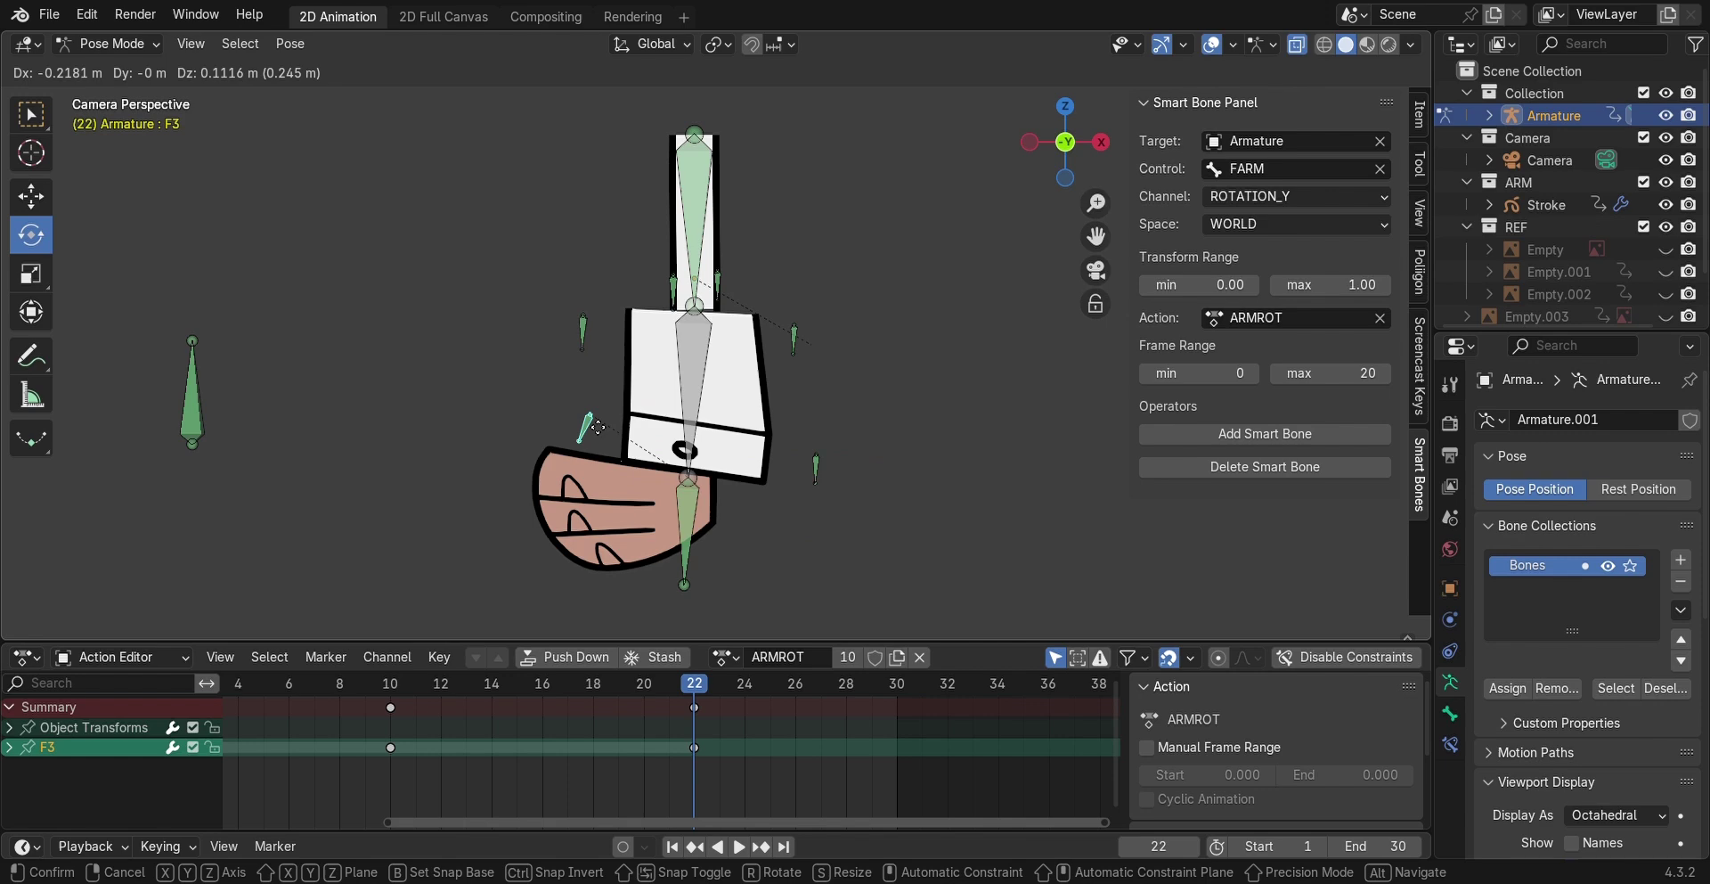
pyautogui.click(604, 436)
pyautogui.click(687, 514)
pyautogui.press('r')
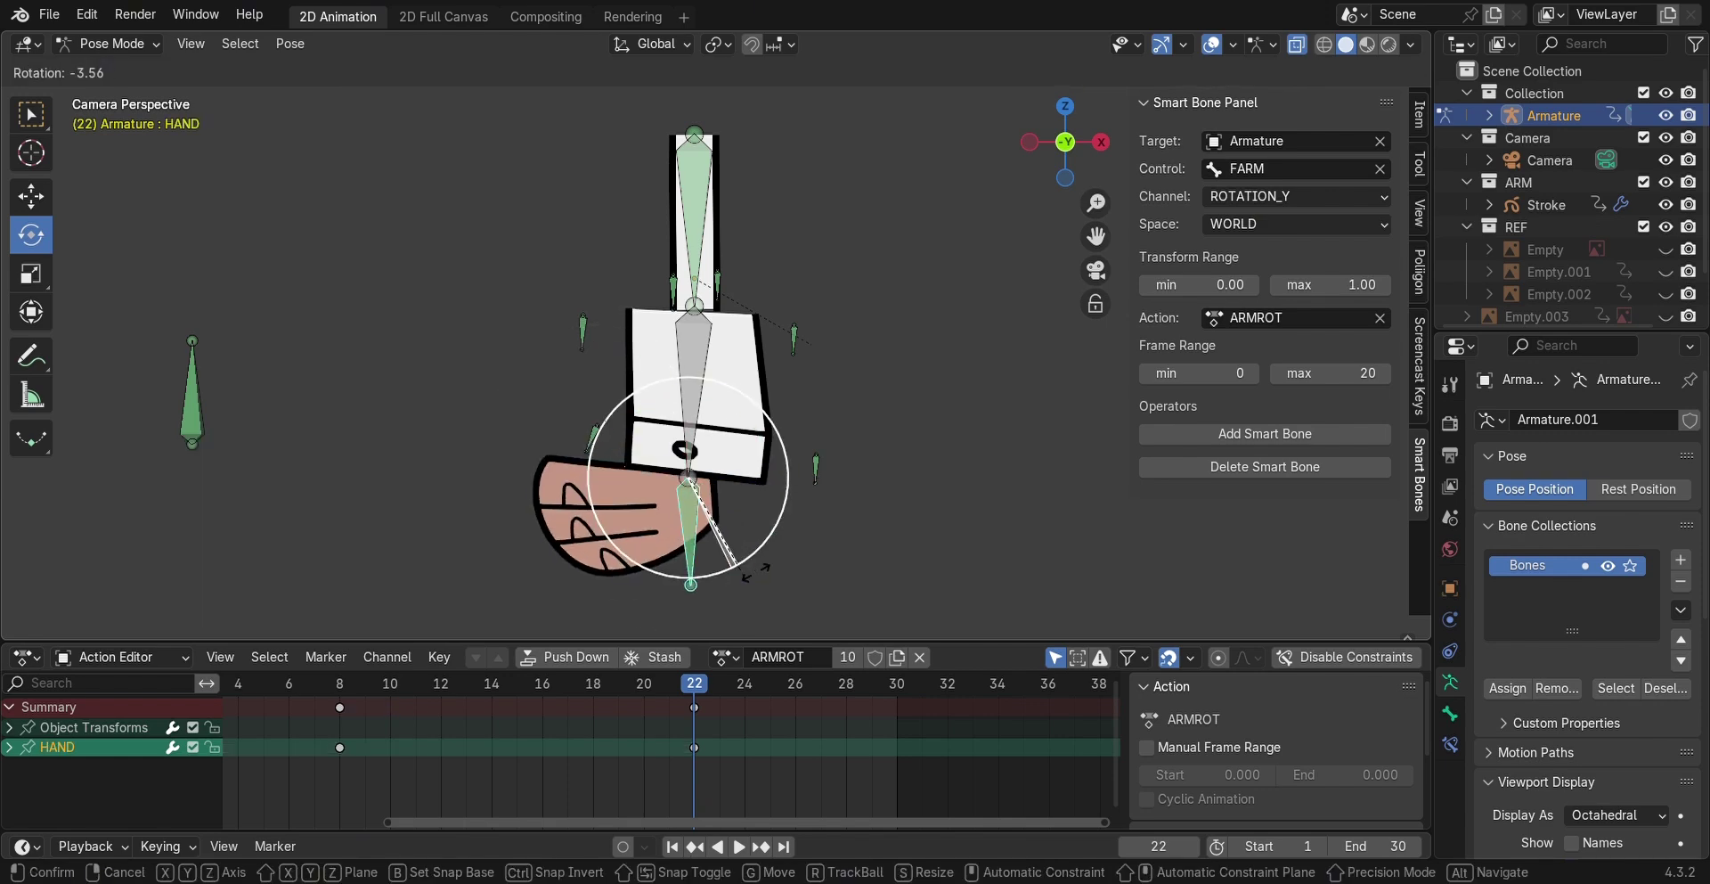
pyautogui.click(682, 392)
# - Move the F6 and F5 finger bones into new positions
pyautogui.click(695, 220)
pyautogui.press('g')
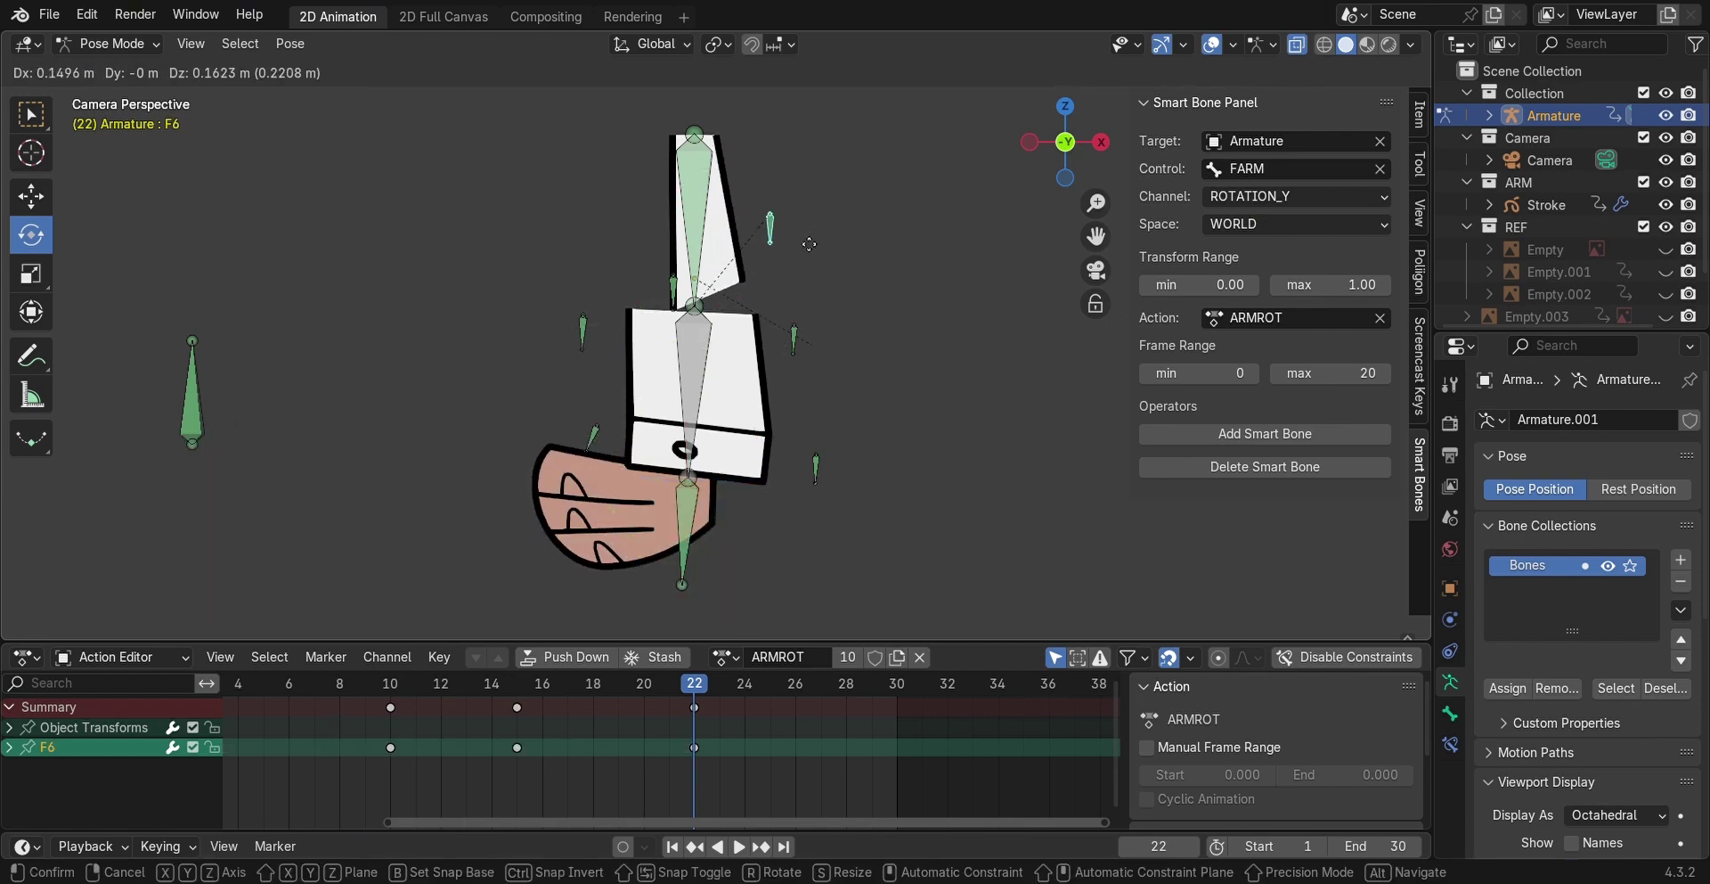
pyautogui.click(802, 291)
pyautogui.click(672, 287)
pyautogui.press('g')
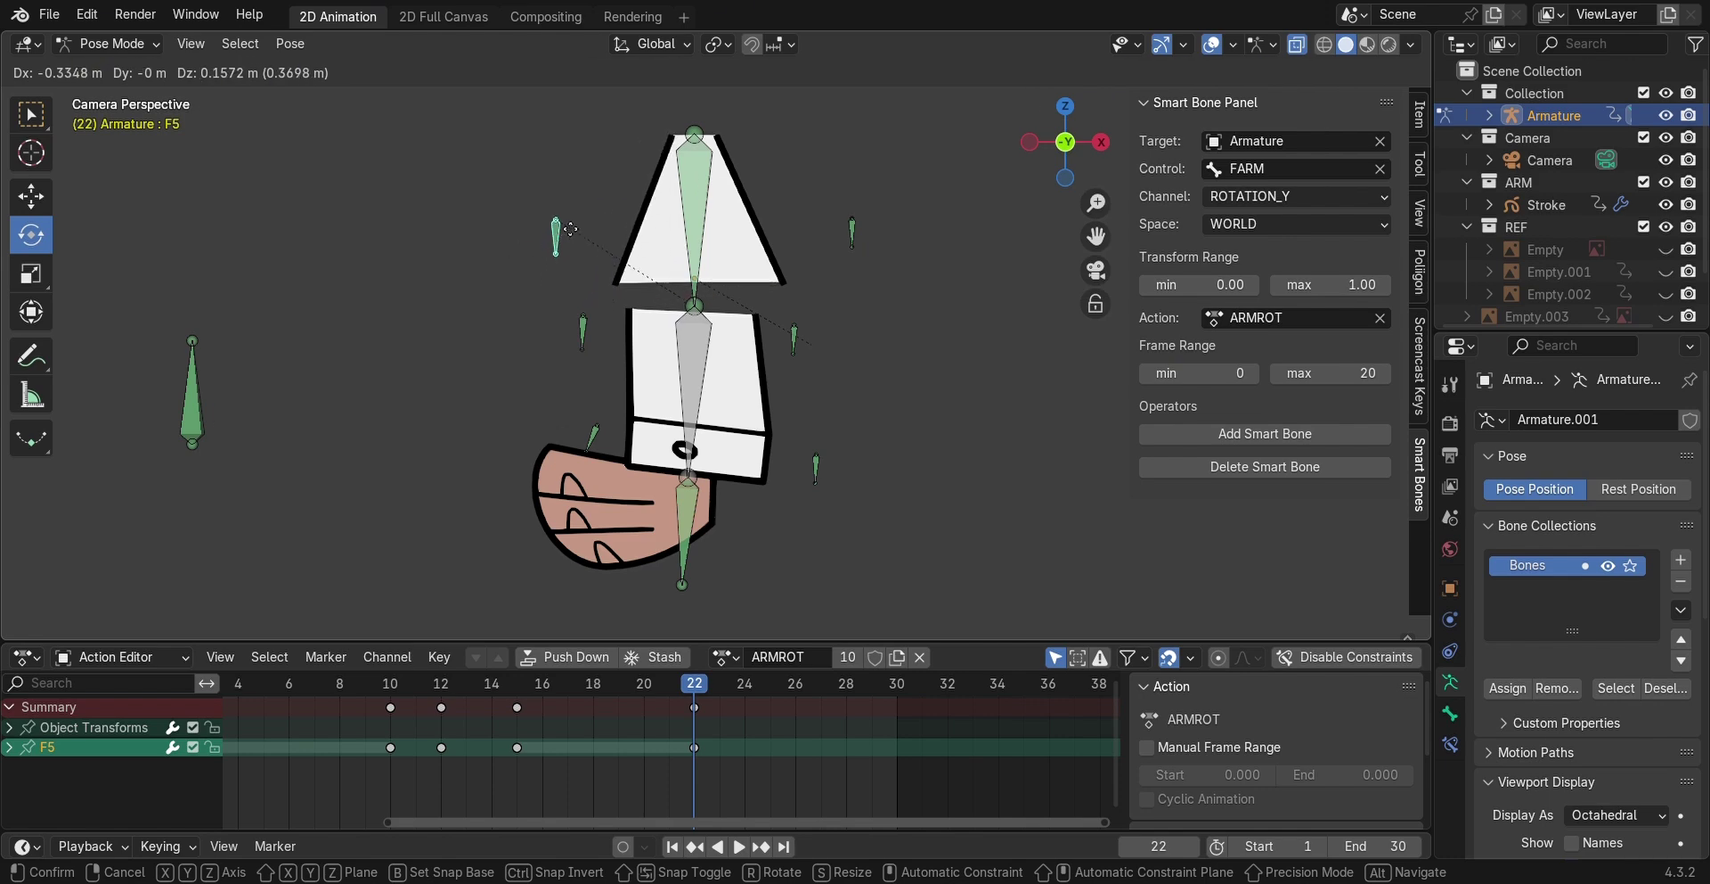
pyautogui.click(570, 230)
pyautogui.scroll(-1, 596, 310)
# - Undo the finger and hand pose changes and play the arm animation
pyautogui.click(88, 444)
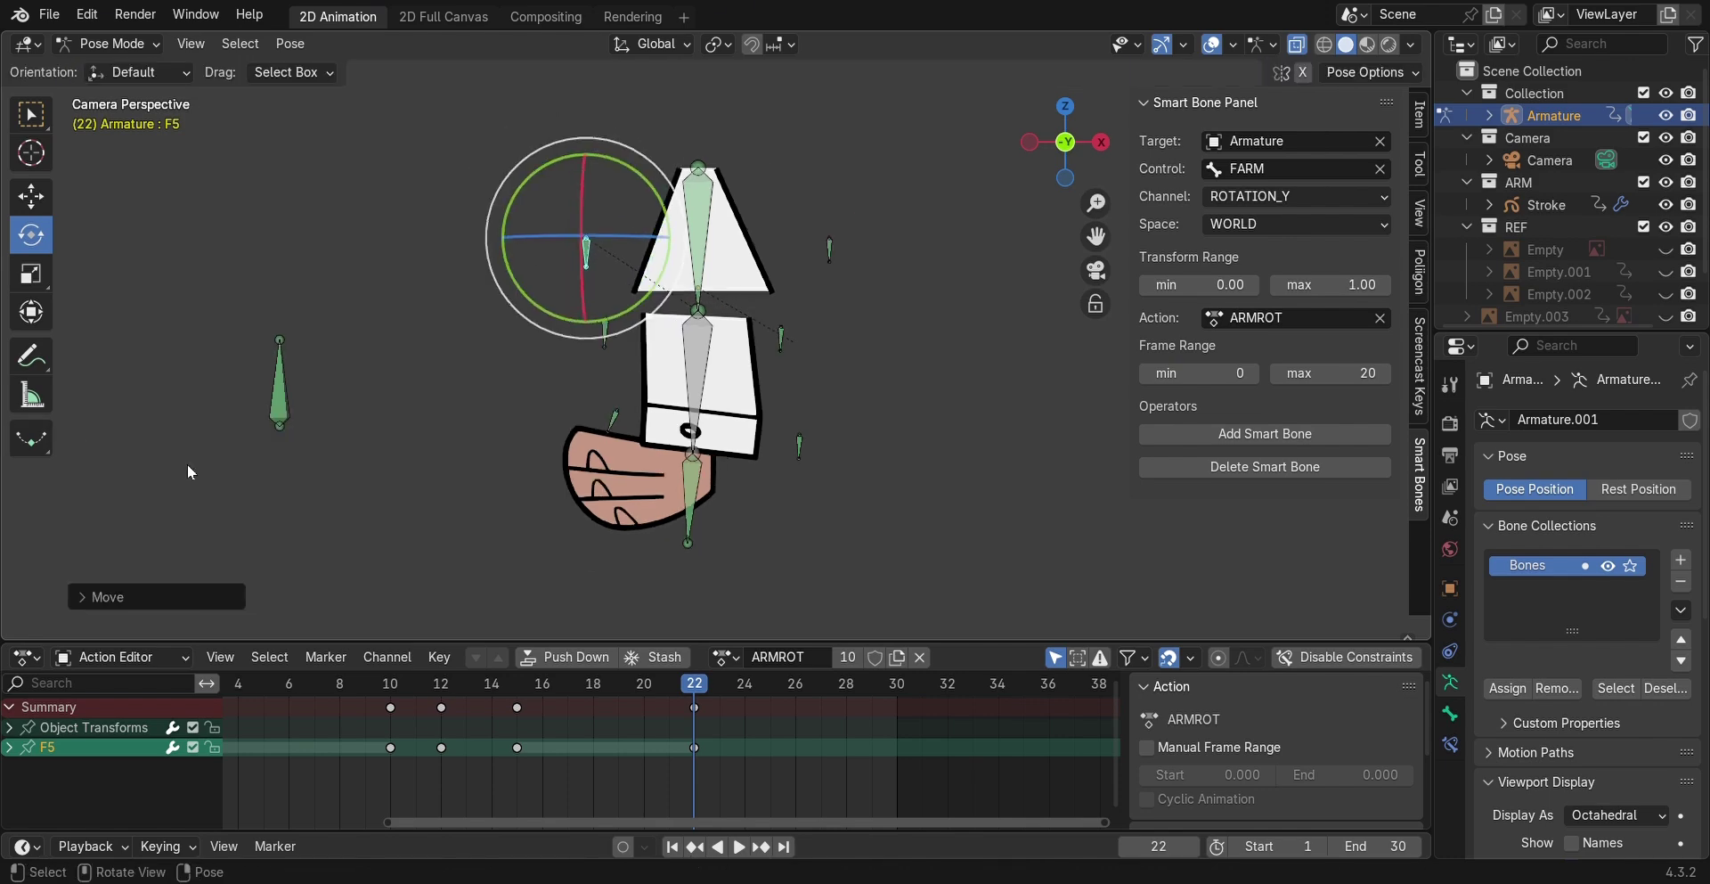
pyautogui.hotkey('ctrl', 'z')
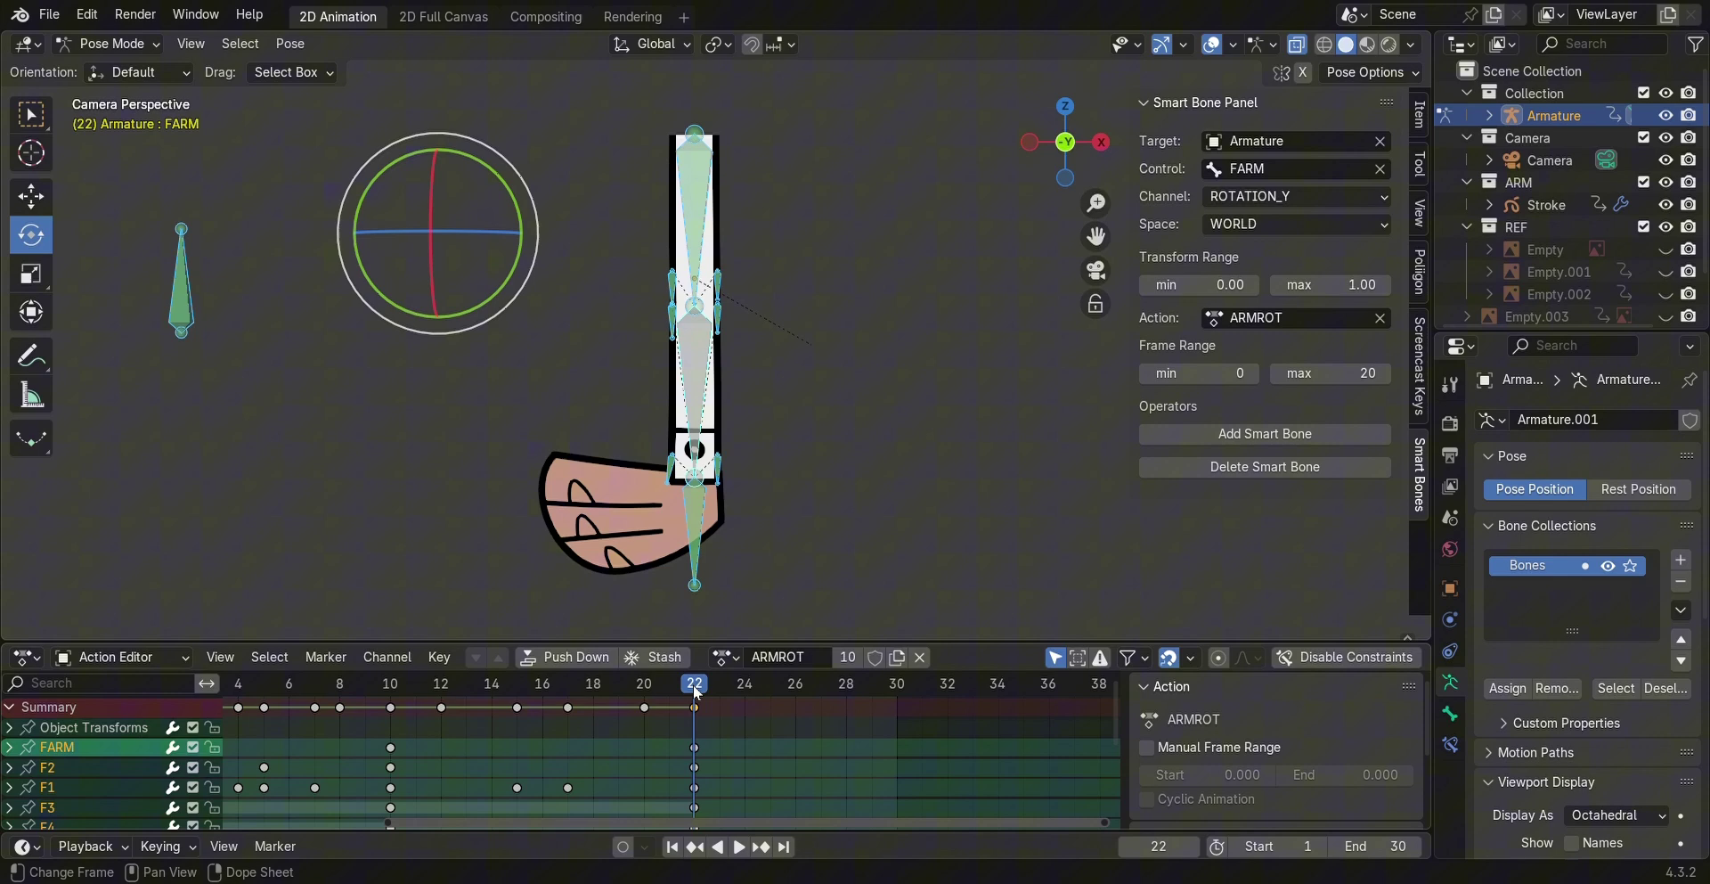
pyautogui.press('space')
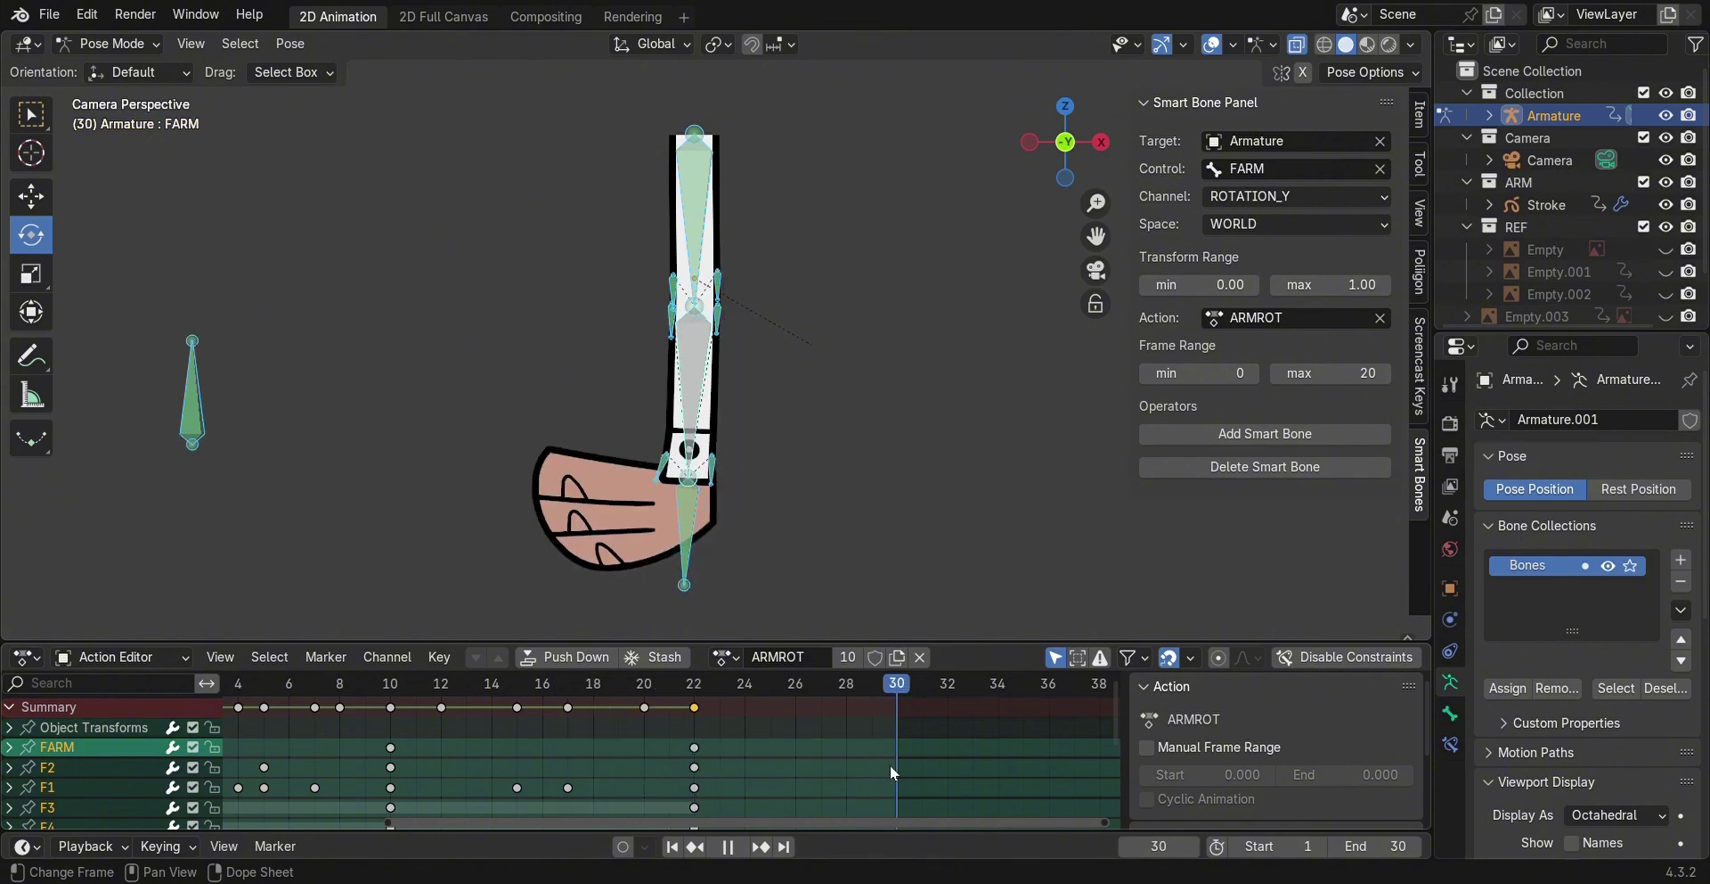
# - Stop at frame 37, rotate FARM to bend the elbow, and rotate HAND upward
pyautogui.press('space')
pyautogui.click(715, 267)
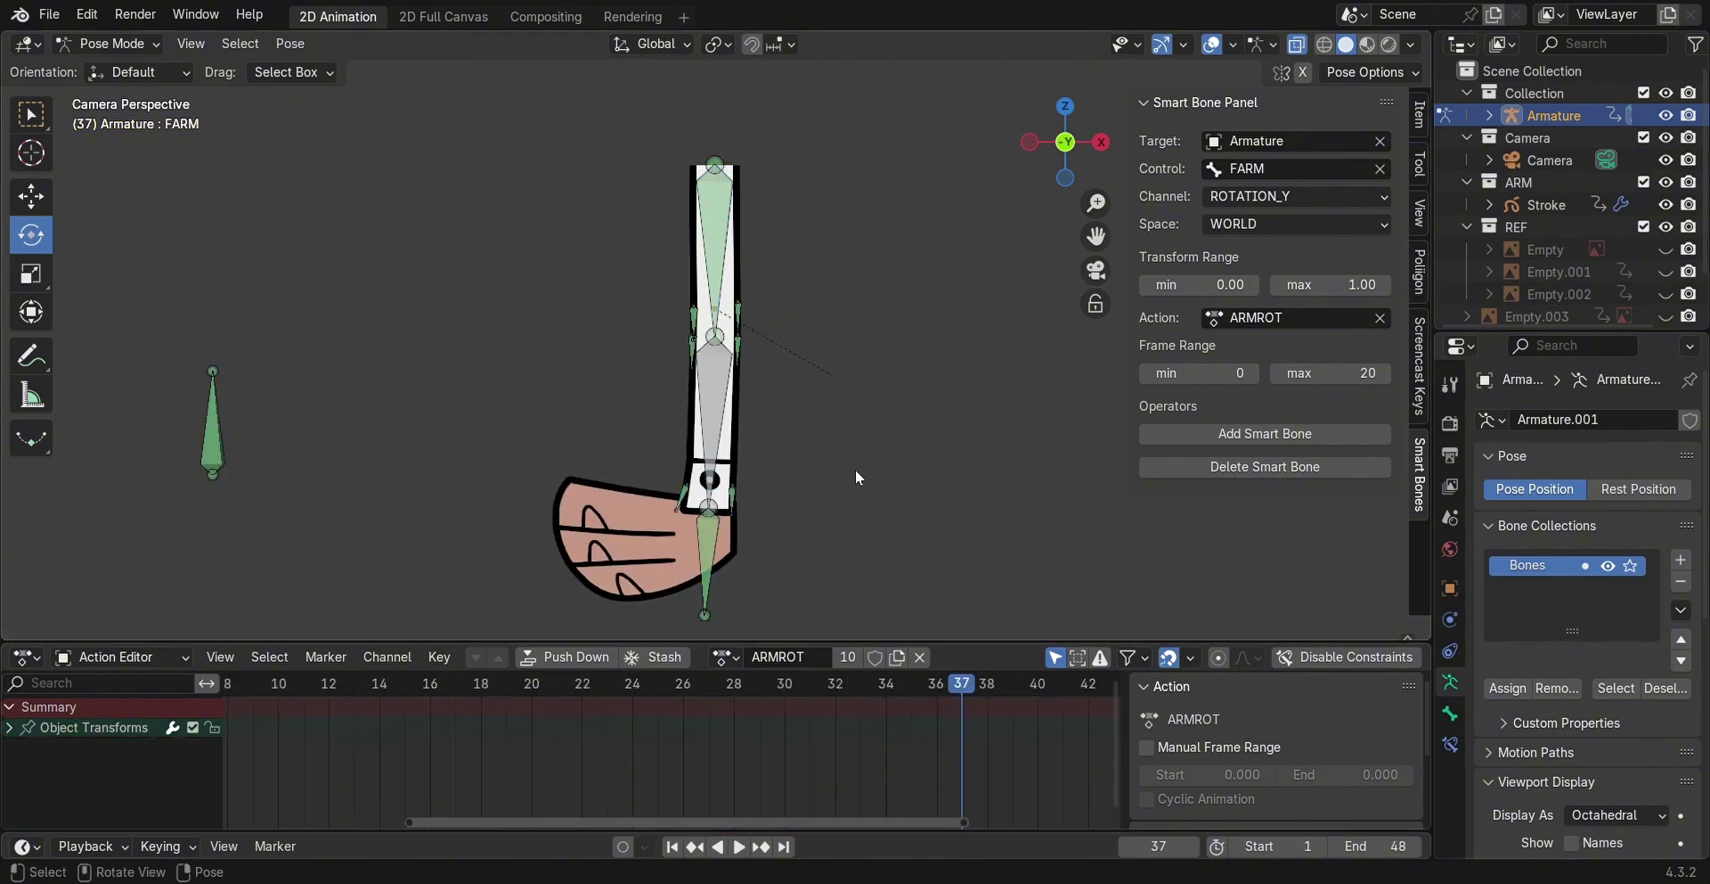
pyautogui.press('r')
pyautogui.click(802, 401)
pyautogui.click(842, 394)
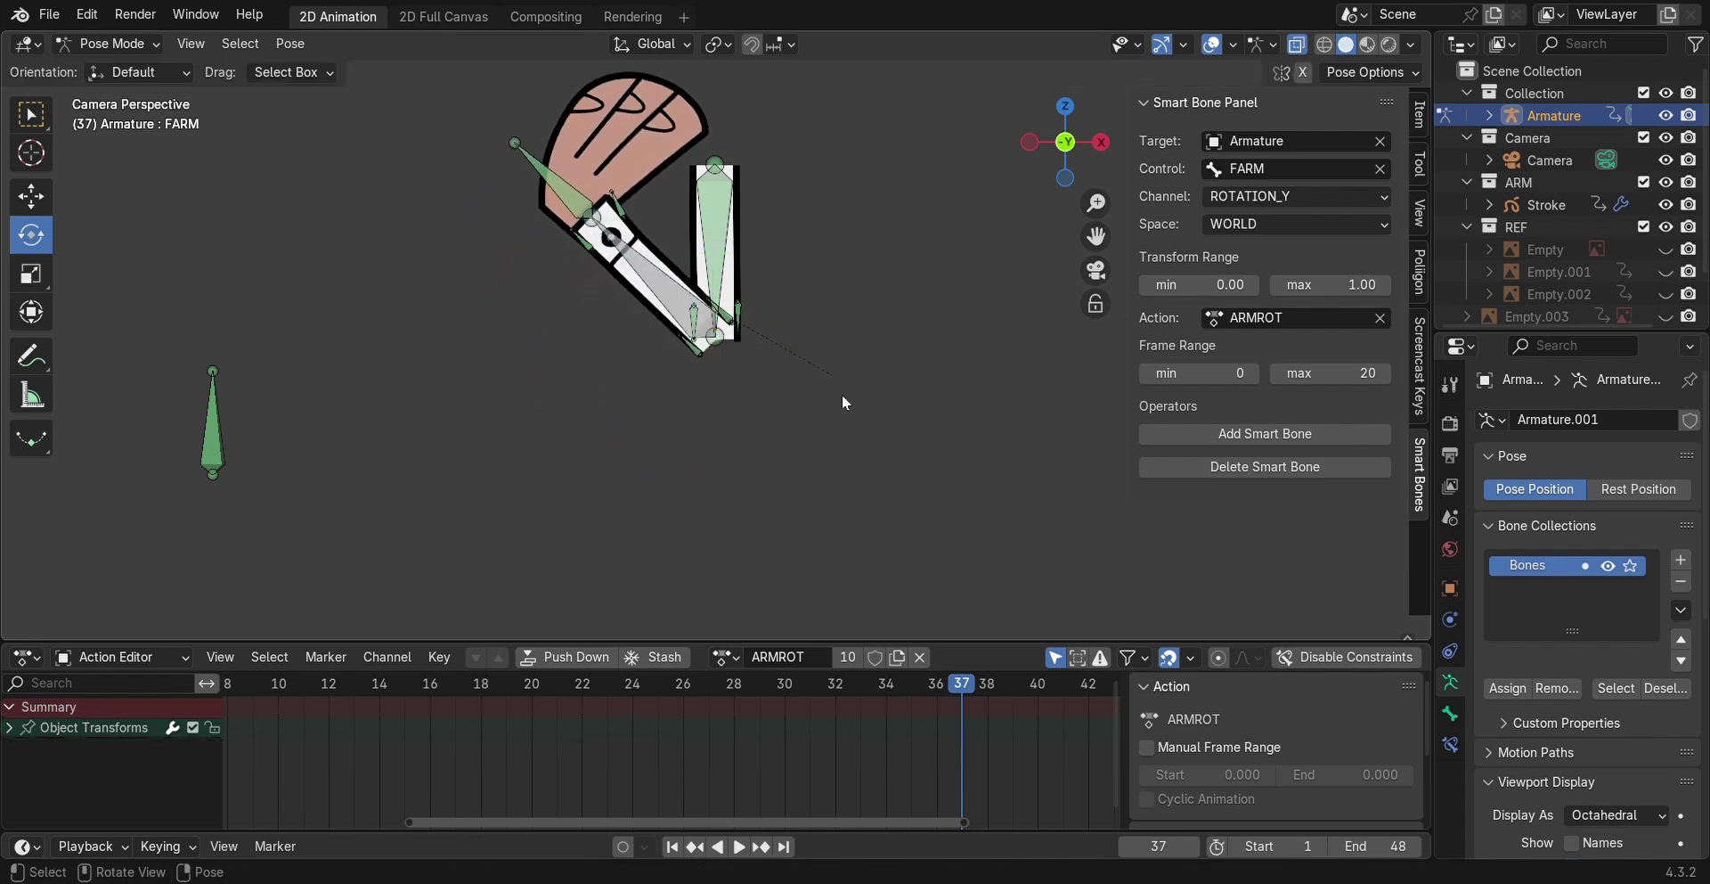
pyautogui.click(548, 187)
pyautogui.press('r')
pyautogui.click(654, 141)
pyautogui.click(715, 267)
pyautogui.scroll(1, 757, 378)
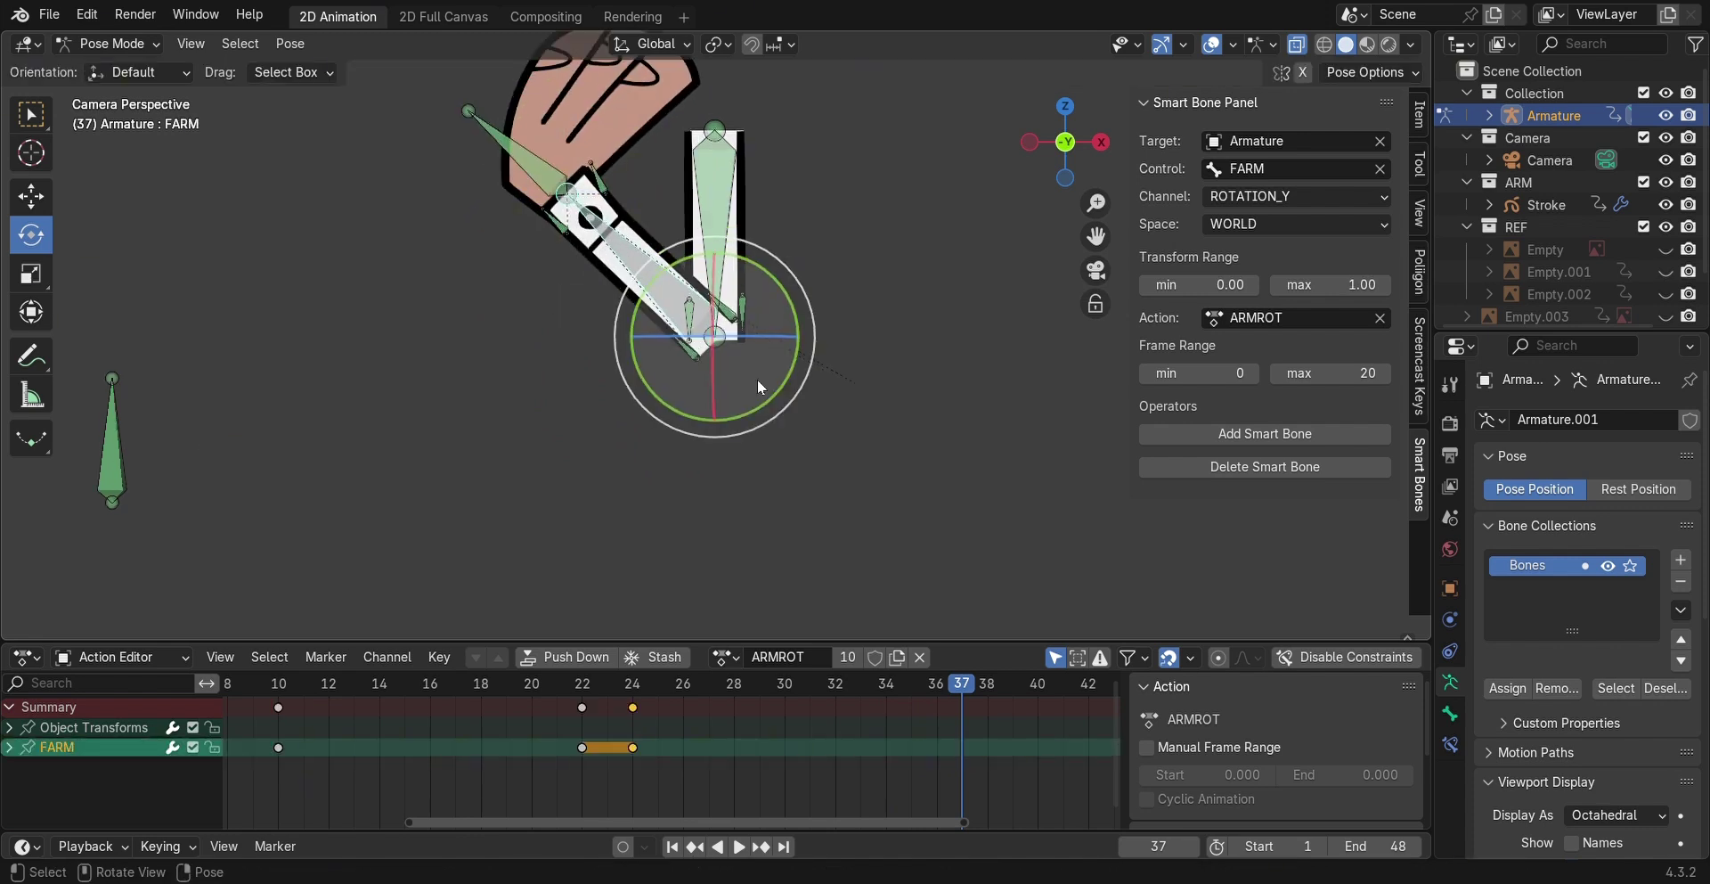
pyautogui.scroll(1, 788, 354)
pyautogui.scroll(1, 812, 334)
pyautogui.keyDown('shift'); pyautogui.scroll(2, 811, 334); pyautogui.keyUp('shift')
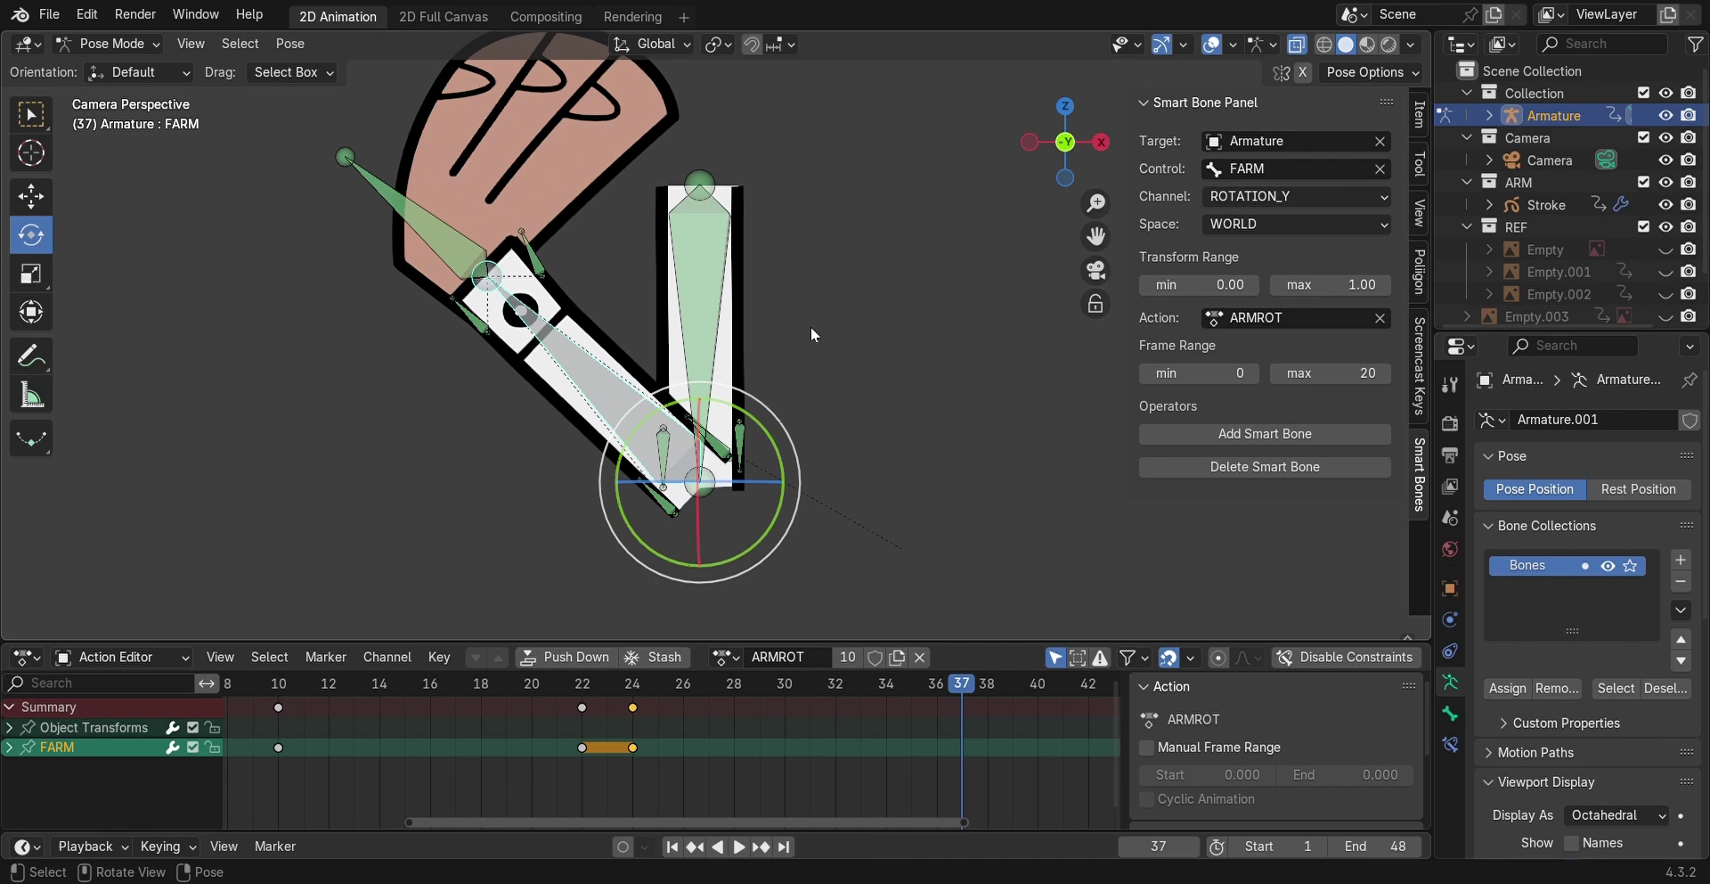
# - Reposition the F1 and F2 finger bones, then keyframe all bones at frame 37
pyautogui.click(733, 445)
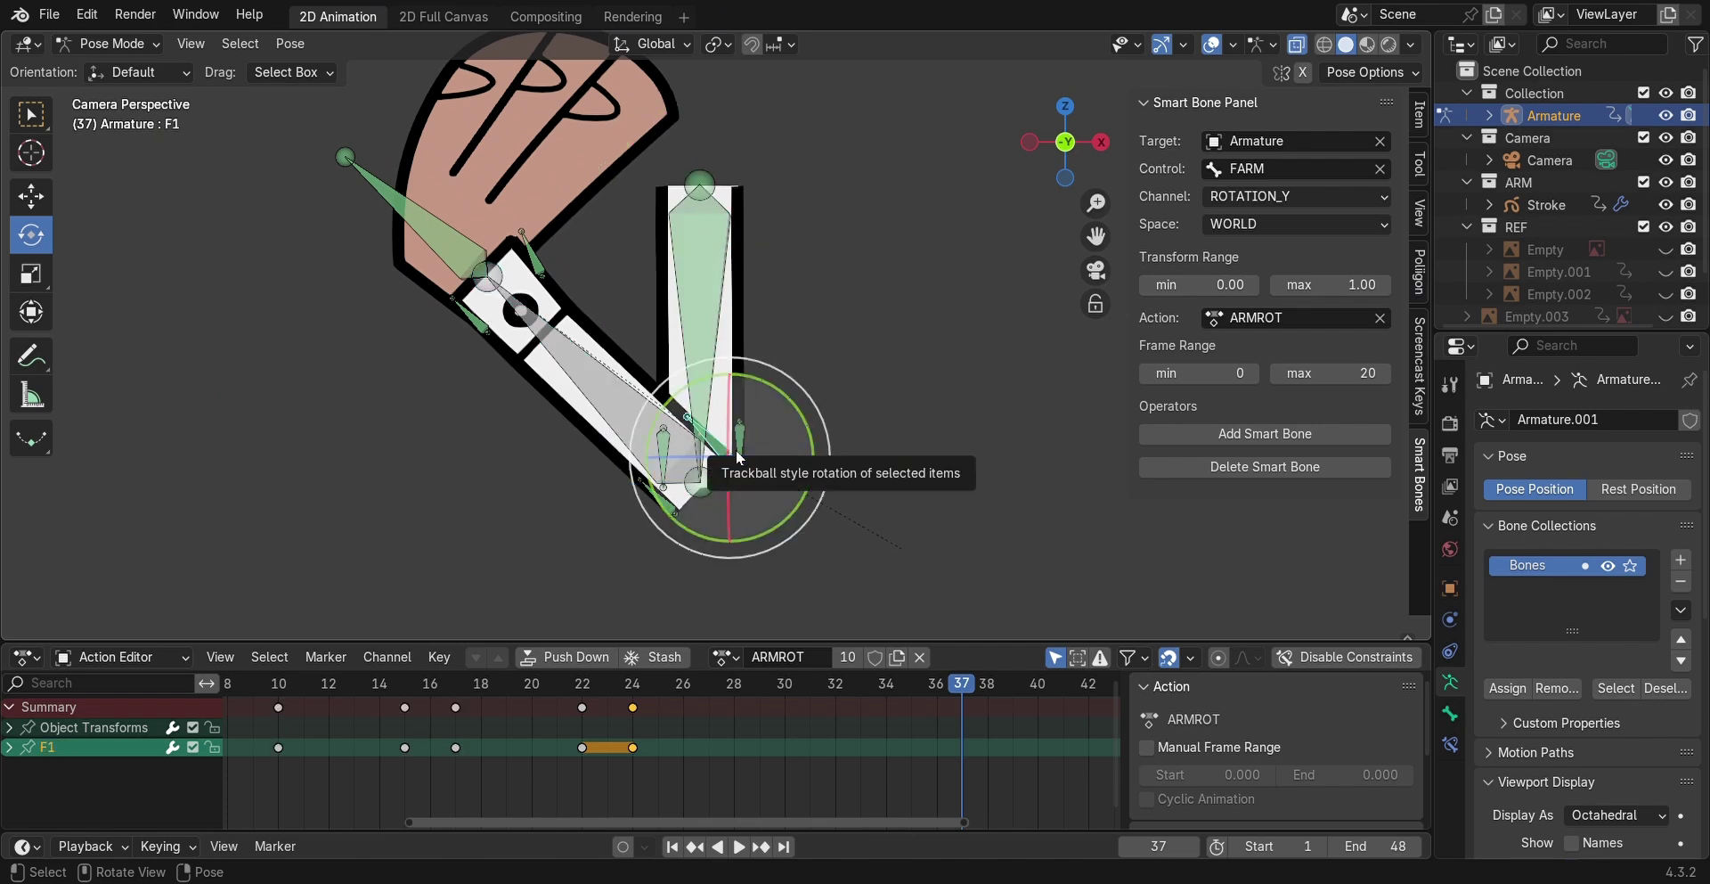
pyautogui.press('g')
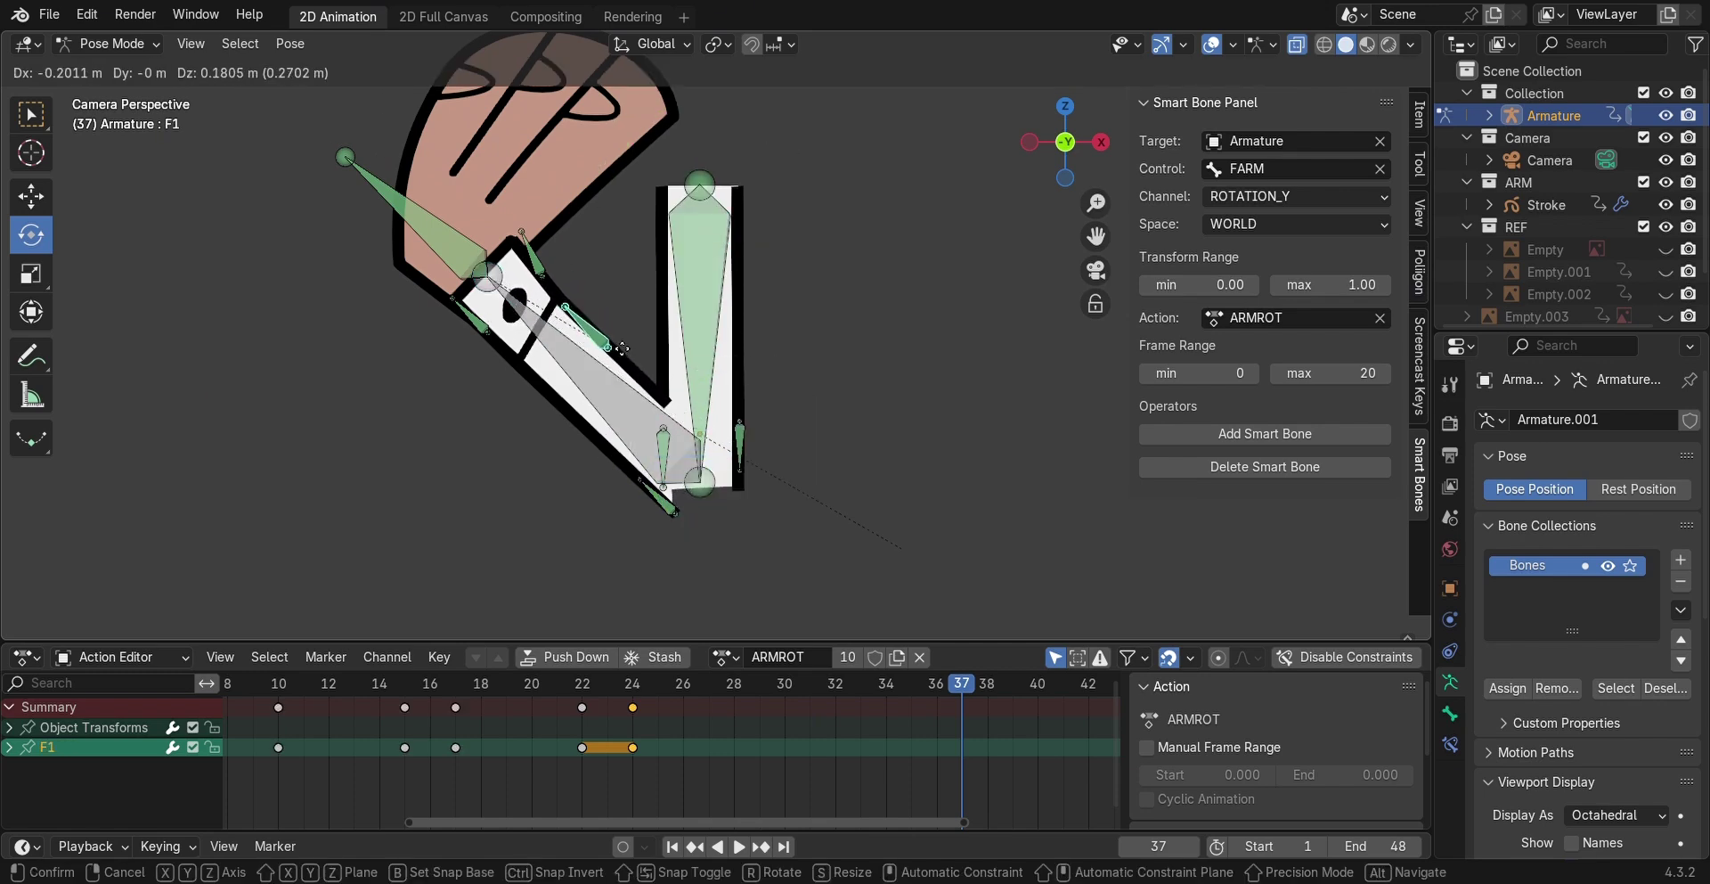
pyautogui.click(621, 348)
pyautogui.click(669, 504)
pyautogui.press('g')
pyautogui.click(801, 470)
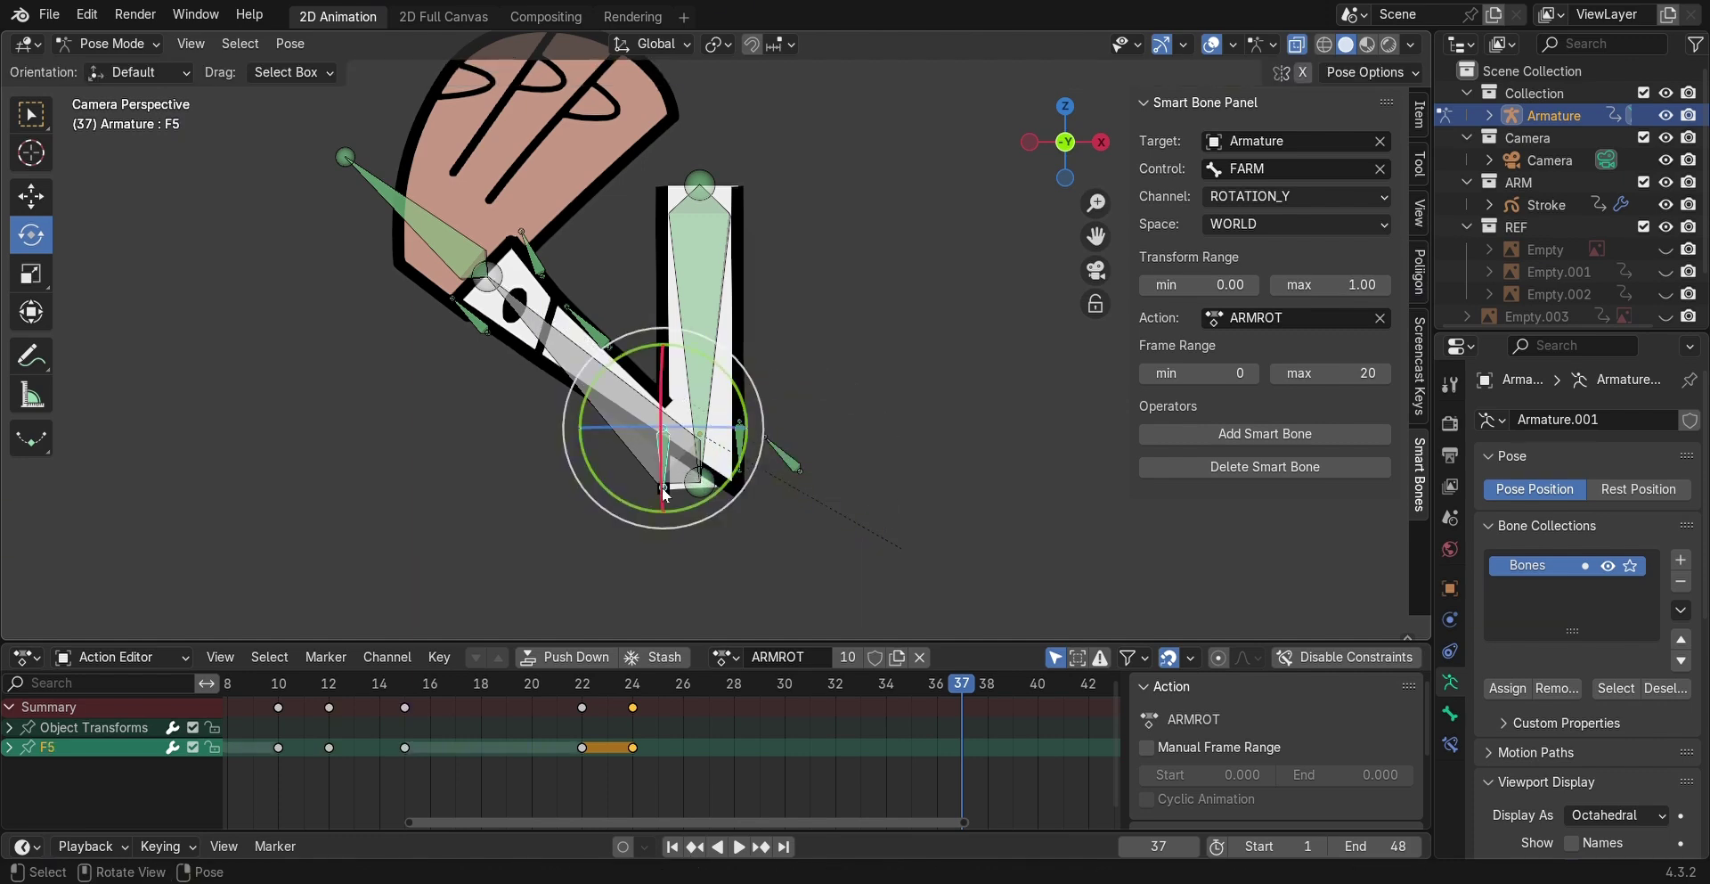
pyautogui.press('g')
pyautogui.click(675, 401)
pyautogui.click(611, 347)
pyautogui.press('g')
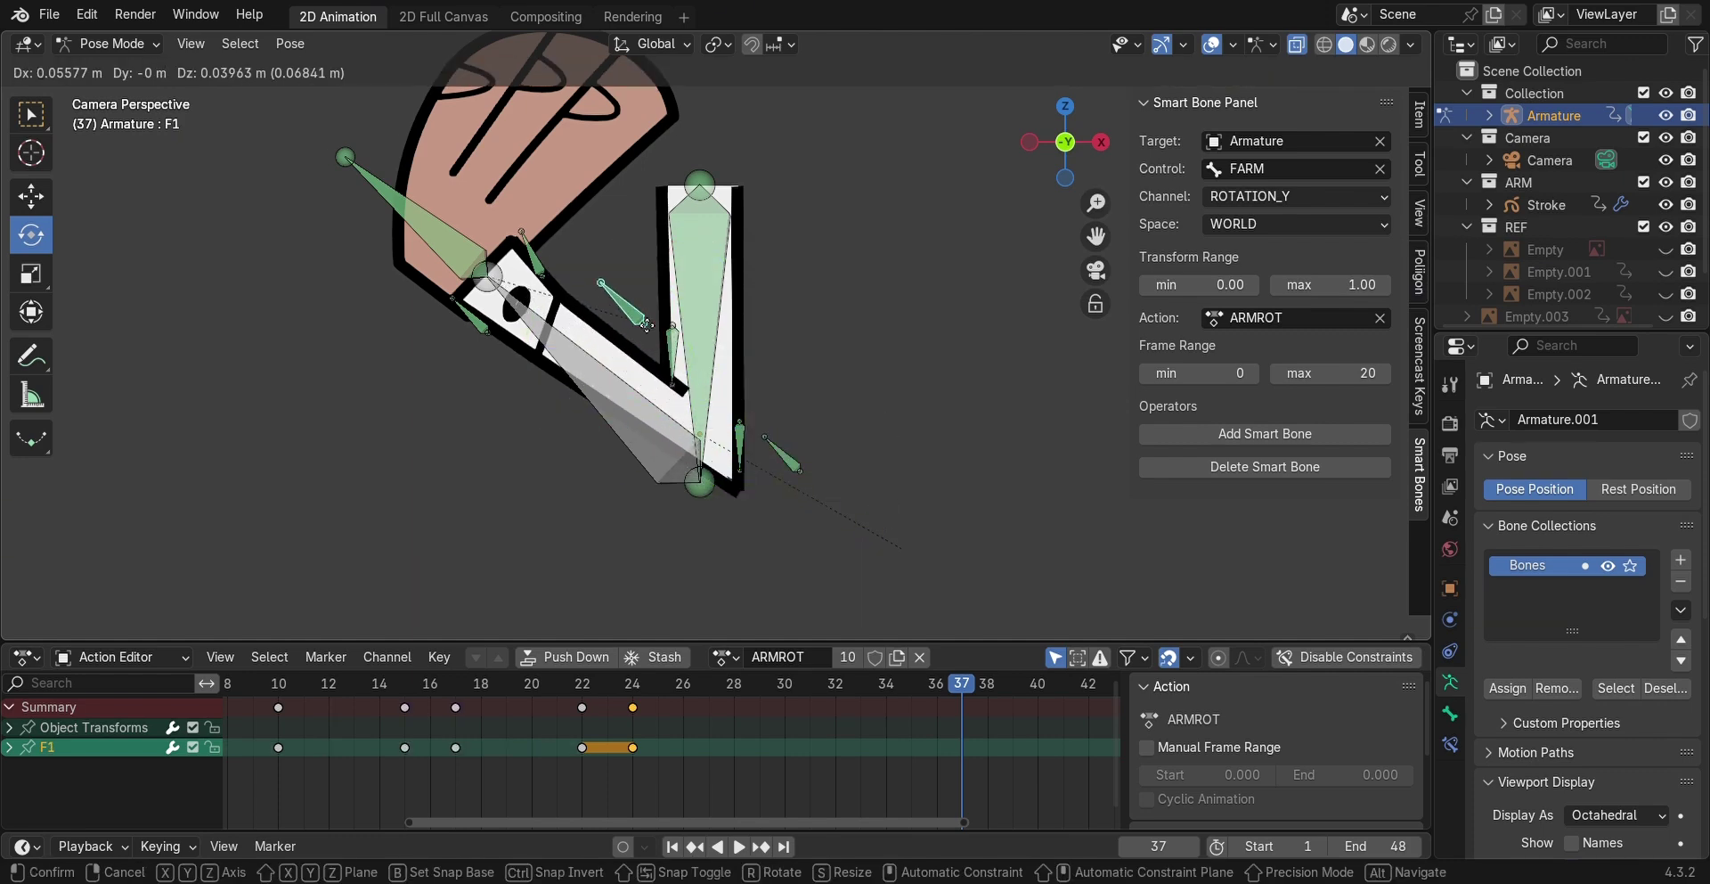
pyautogui.click(651, 327)
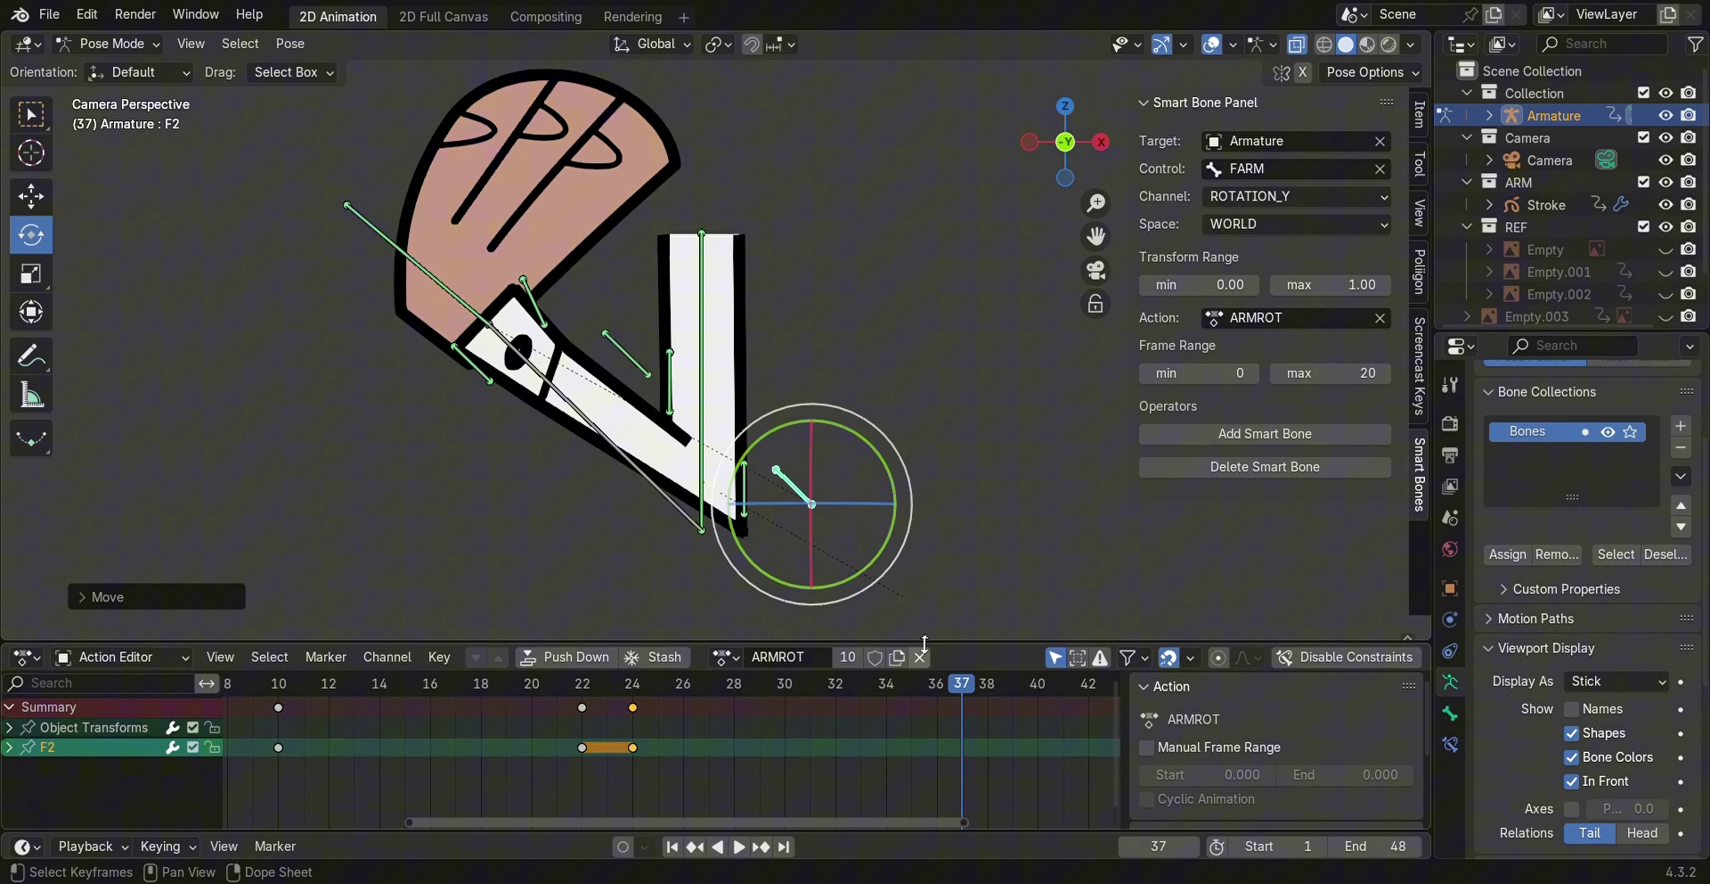
pyautogui.press('a')
pyautogui.press('i')
# - Stop playback at frame 30 and nudge the F2 and F1 finger bones into place
pyautogui.moveTo(957, 703)
pyautogui.mouseDown()
pyautogui.moveTo(676, 688)
pyautogui.moveTo(798, 696)
pyautogui.mouseUp()
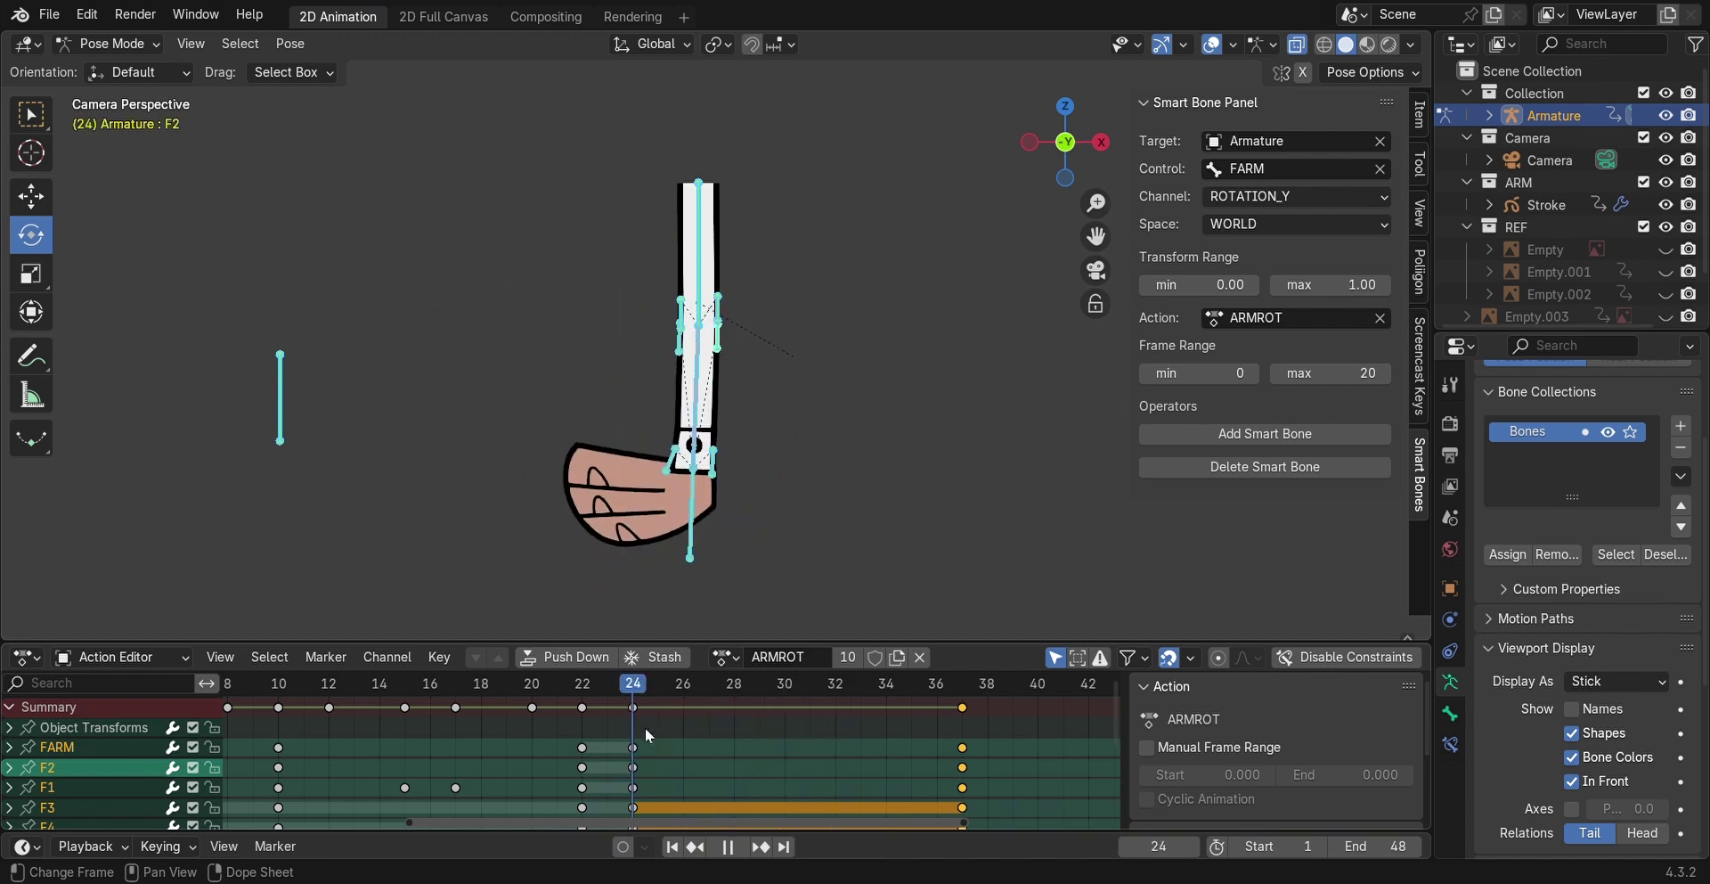
pyautogui.press('space')
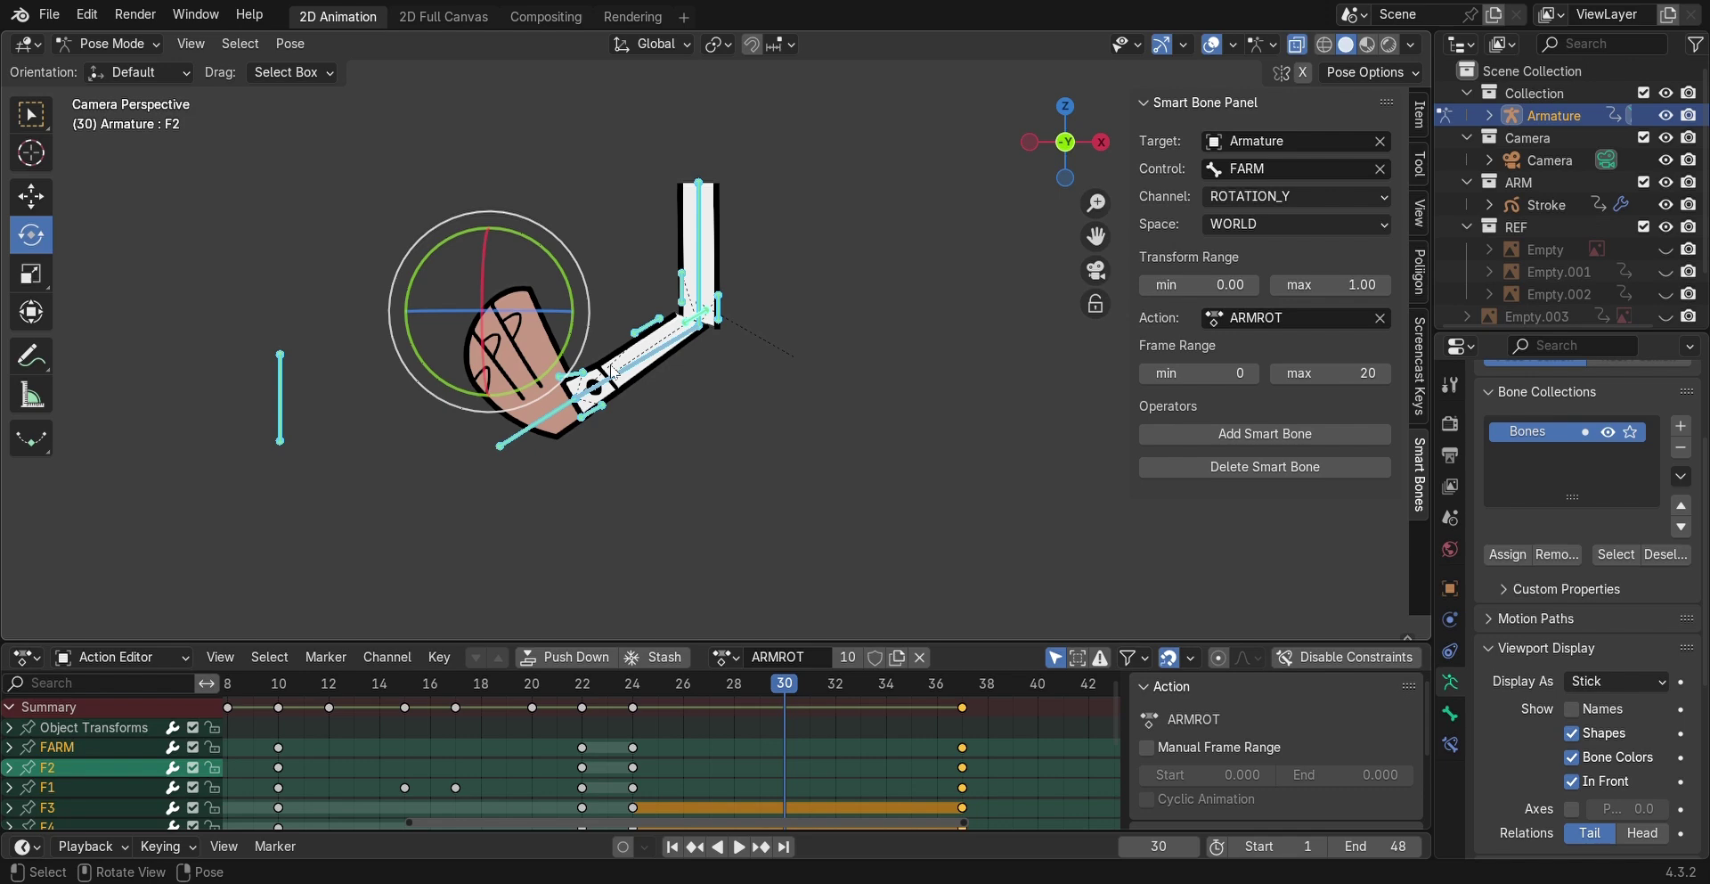
pyautogui.scroll(5, 693, 311)
pyautogui.click(693, 311)
pyautogui.press('g')
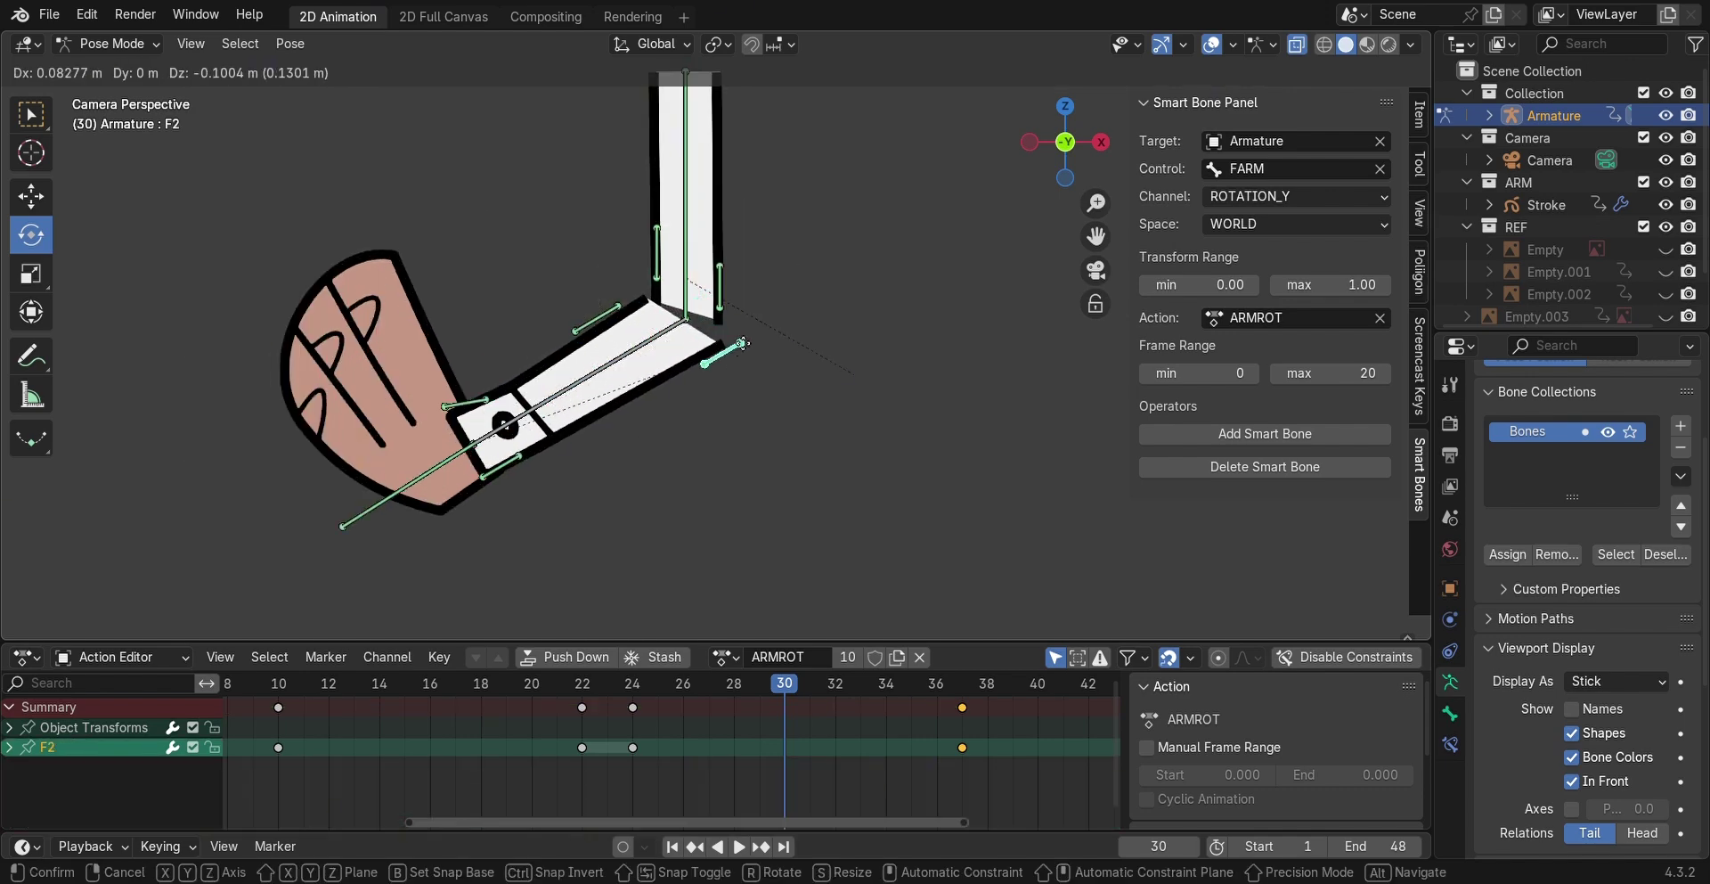
pyautogui.click(731, 313)
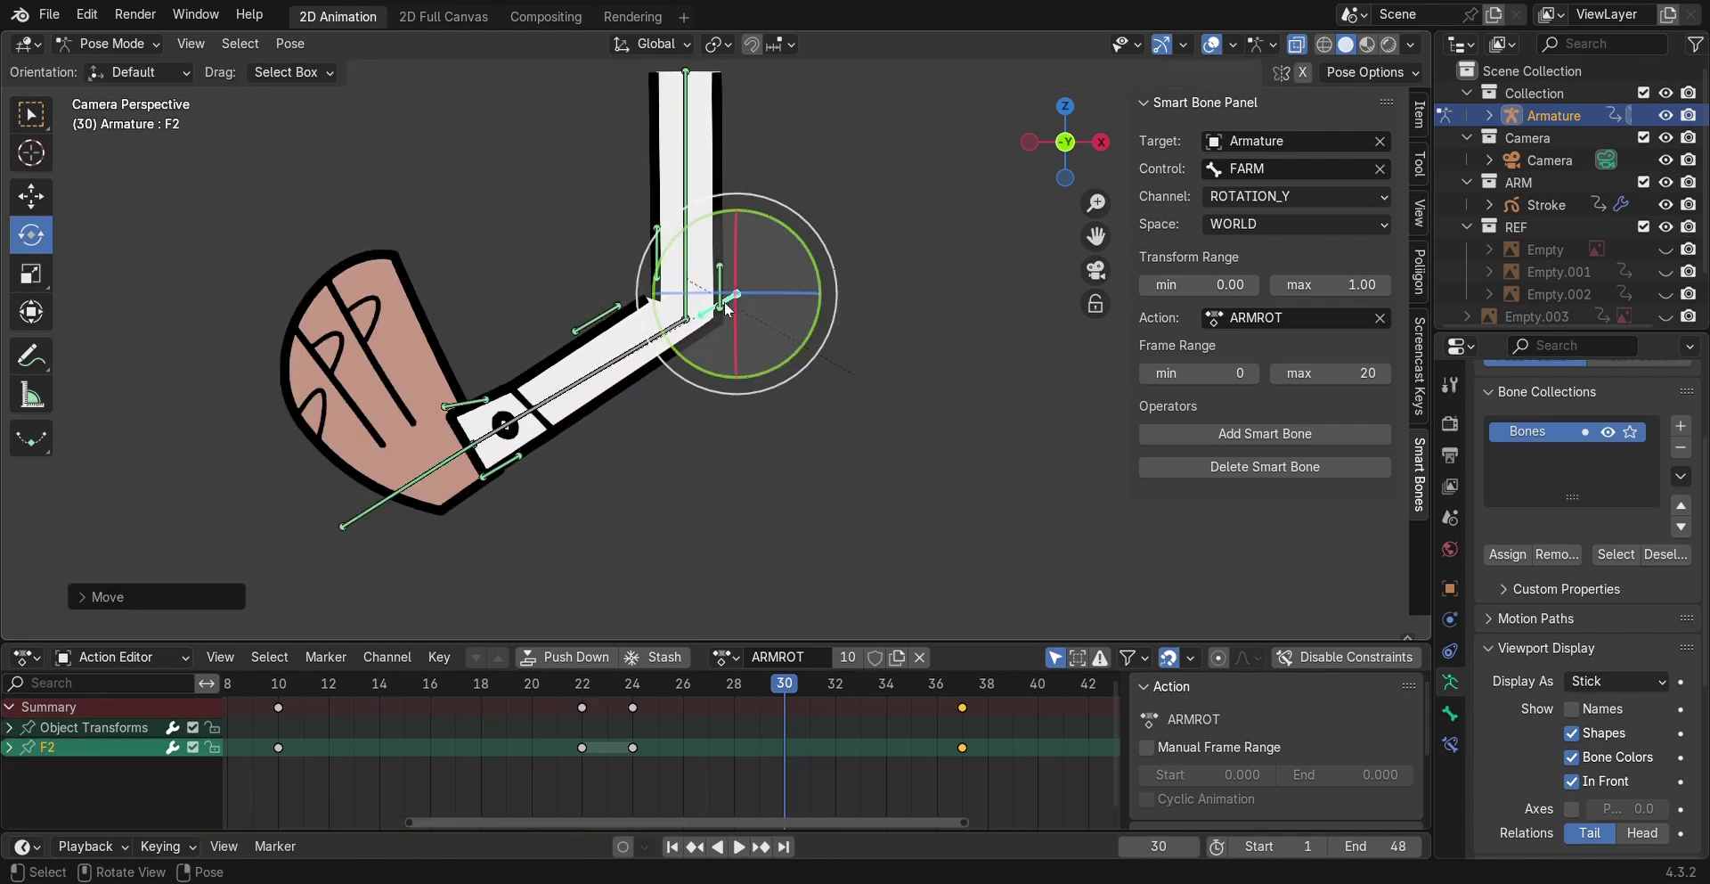
pyautogui.click(617, 308)
pyautogui.press('g')
pyautogui.click(645, 291)
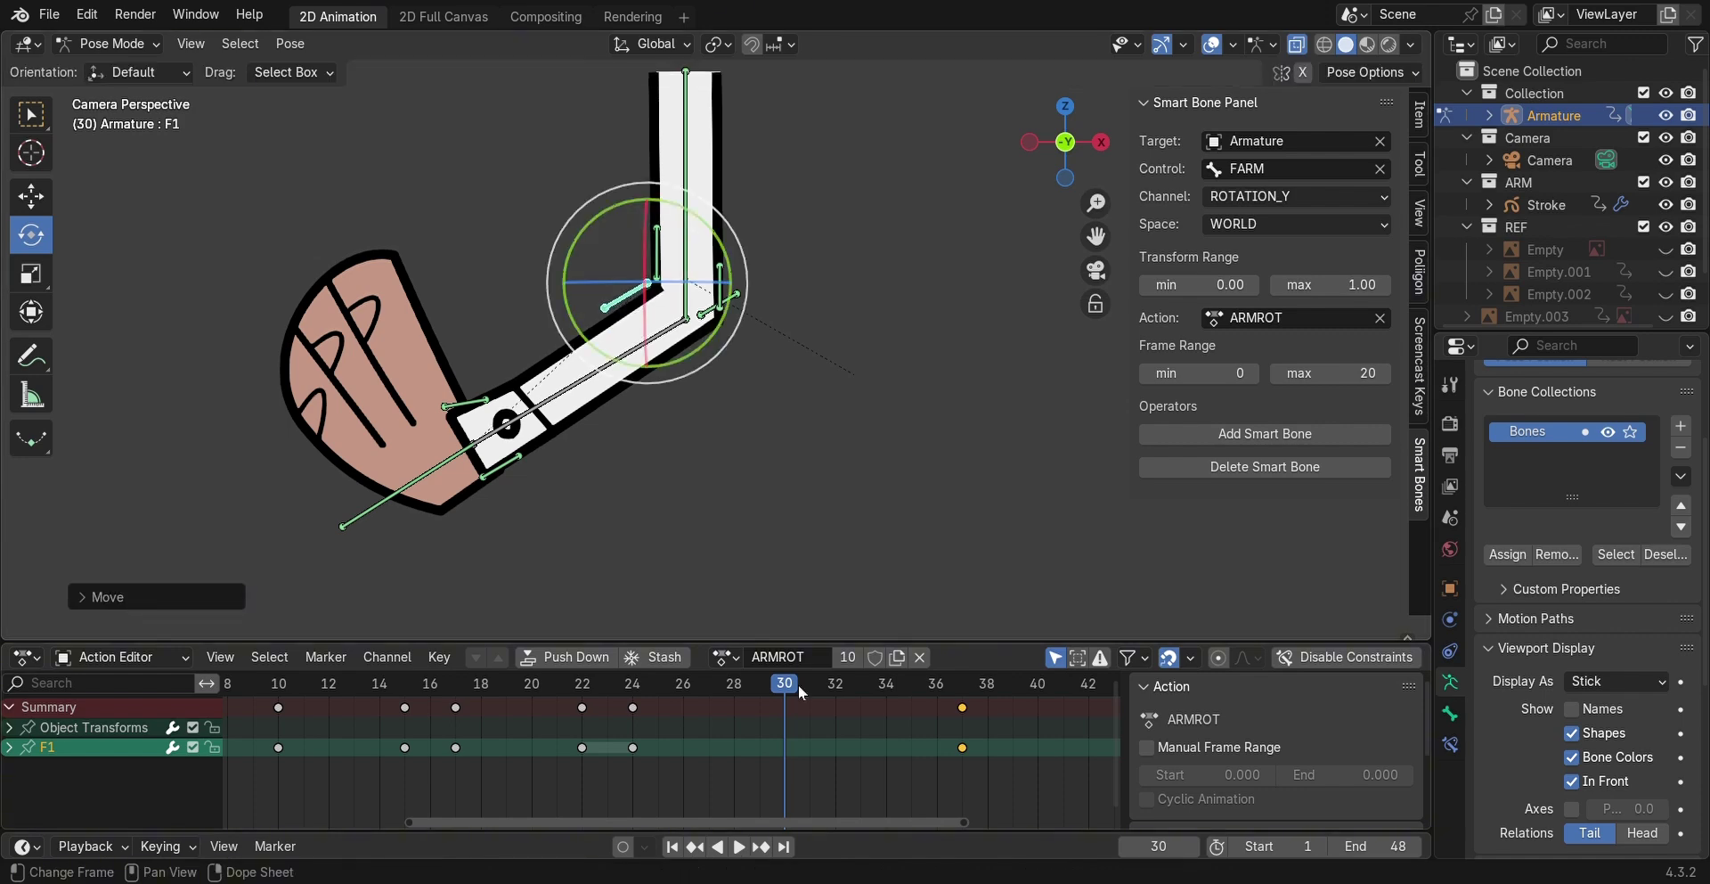
# - Select all bones, scrub to frame 37, and deselect everything
pyautogui.press('a')
pyautogui.moveTo(633, 683); pyautogui.dragTo(962, 683)
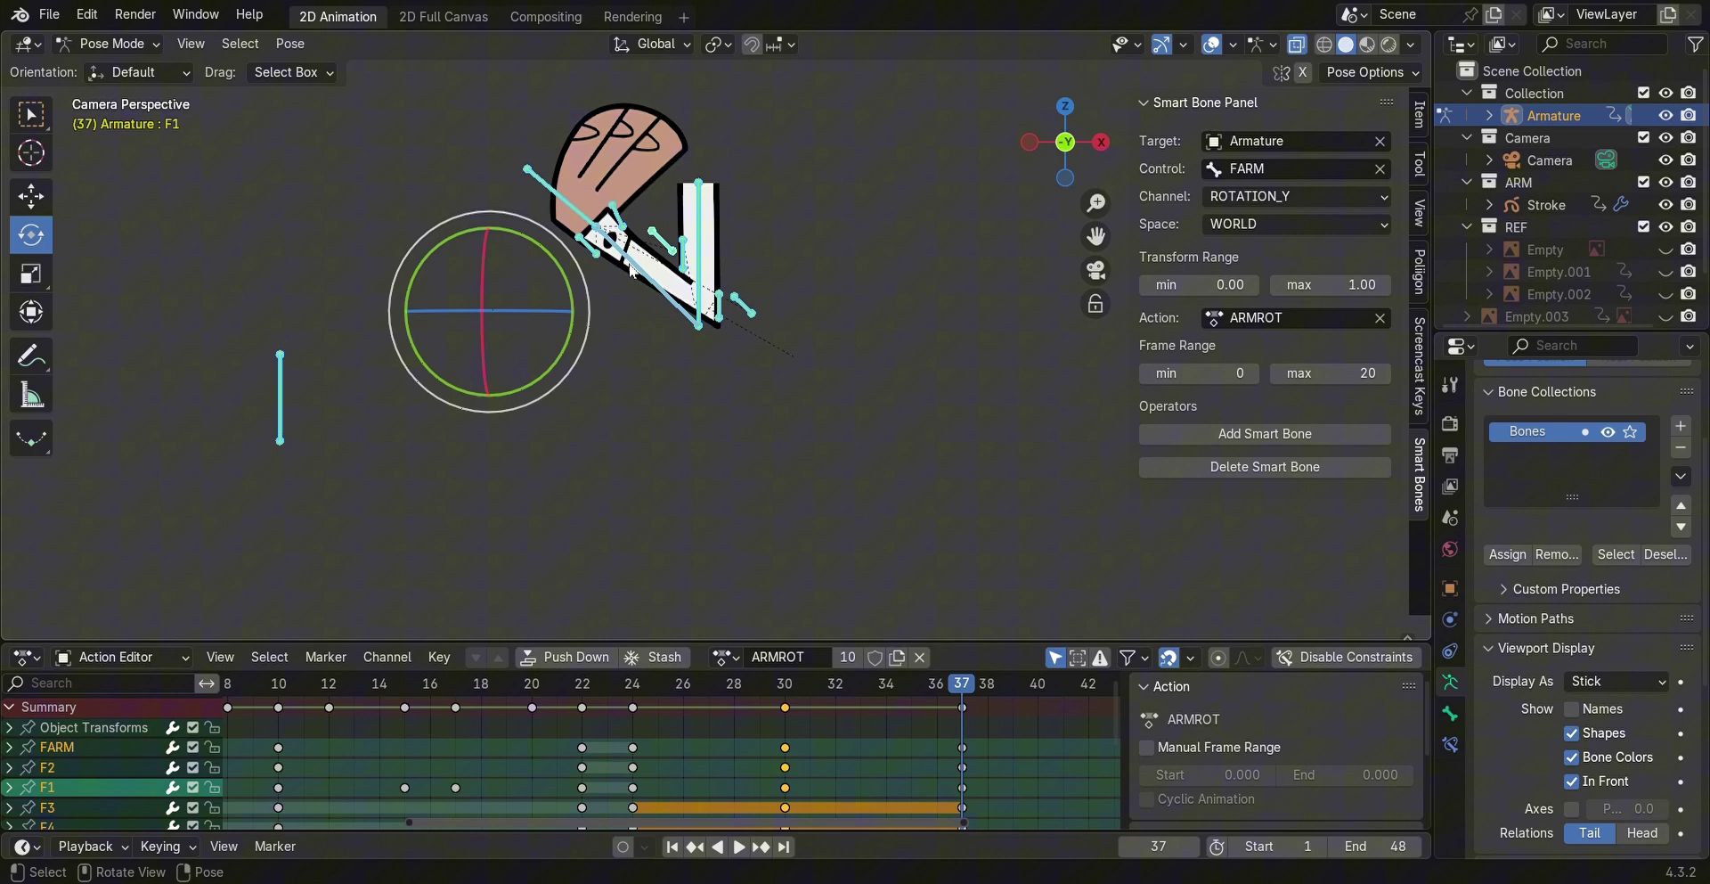
pyautogui.keyDown('shift'); pyautogui.scroll(3, 633, 271); pyautogui.keyUp('shift')
pyautogui.hotkey('alt', 'a')
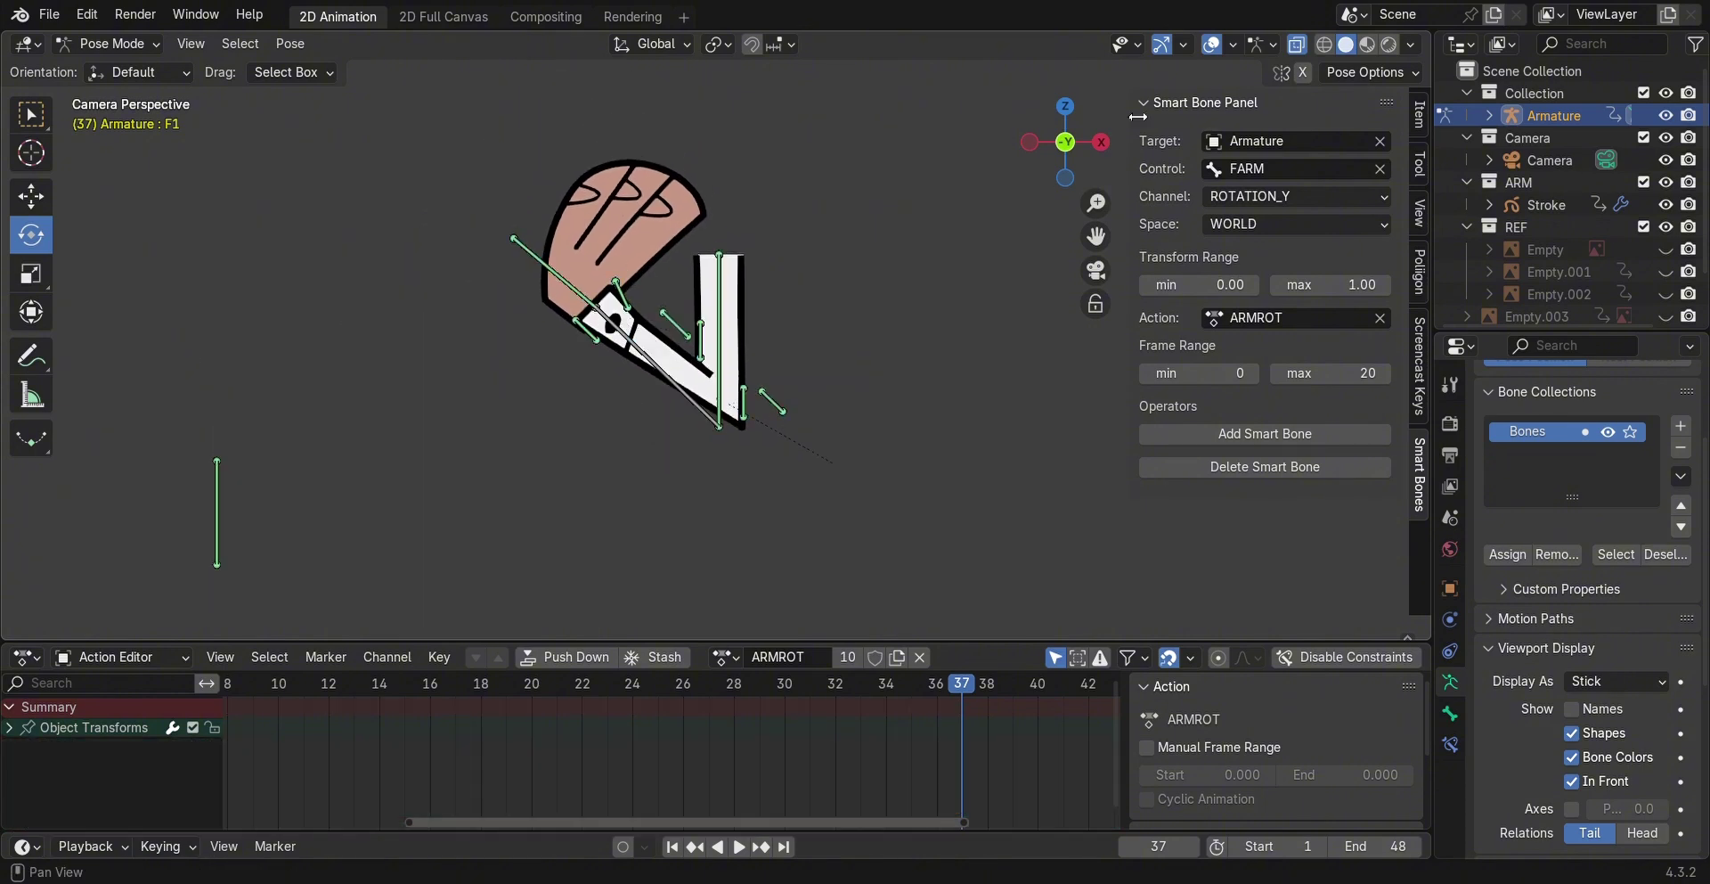
# - Nudge and keyframe the F2 finger bone at frame 31, then replay from frame 37
pyautogui.press('space')
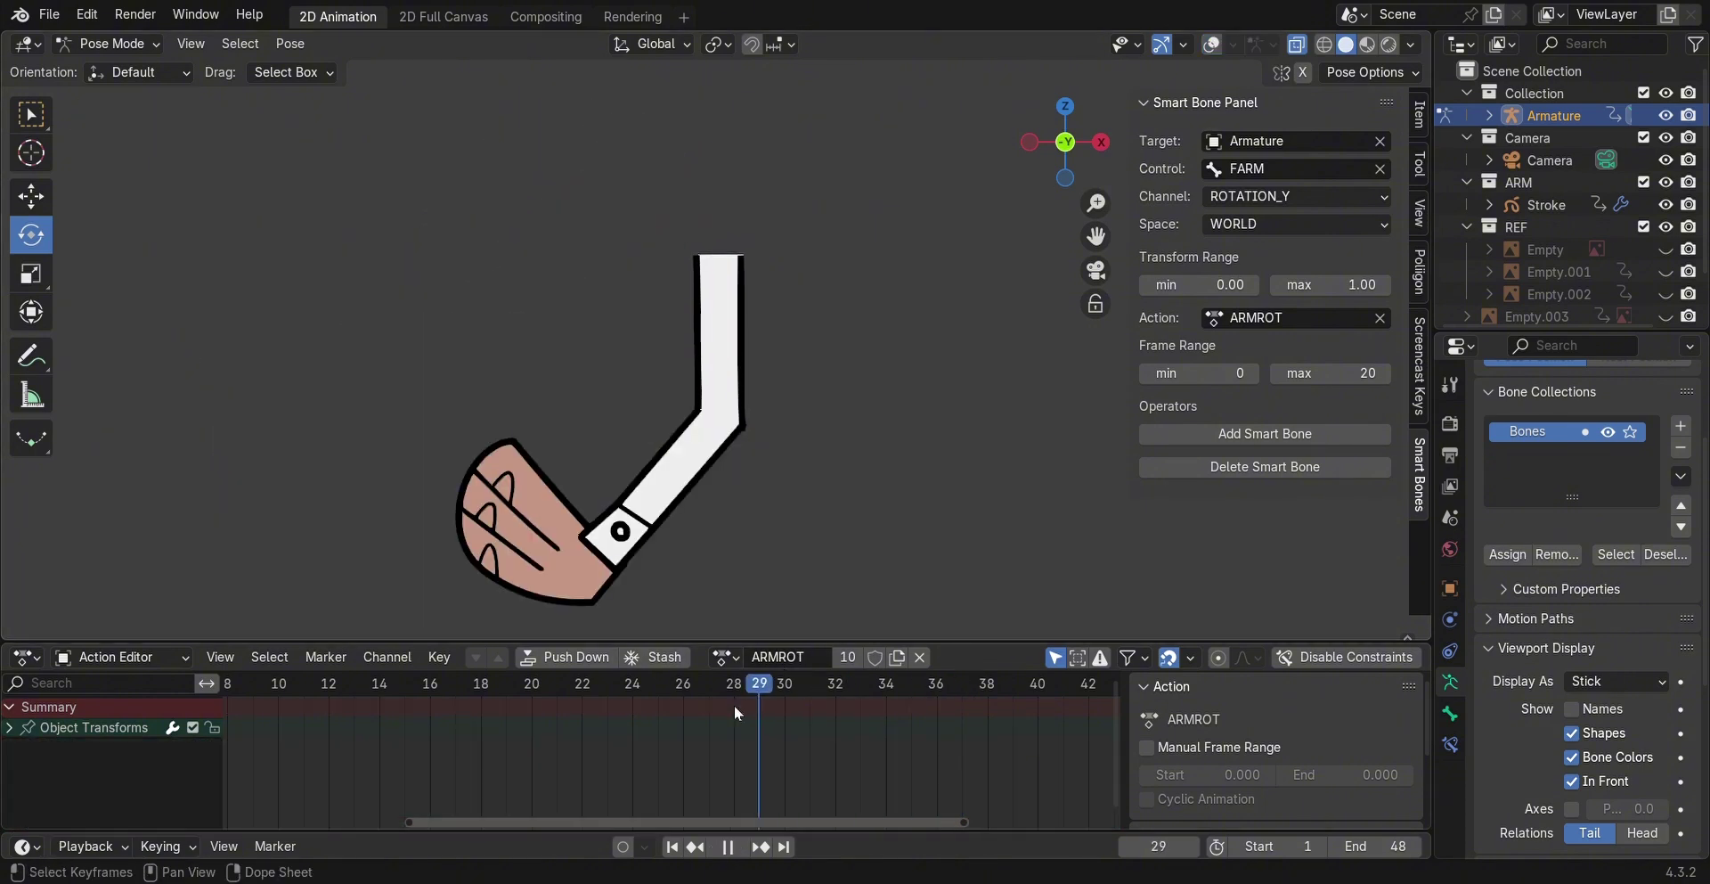
pyautogui.press('space')
pyautogui.click(759, 415)
pyautogui.press('g')
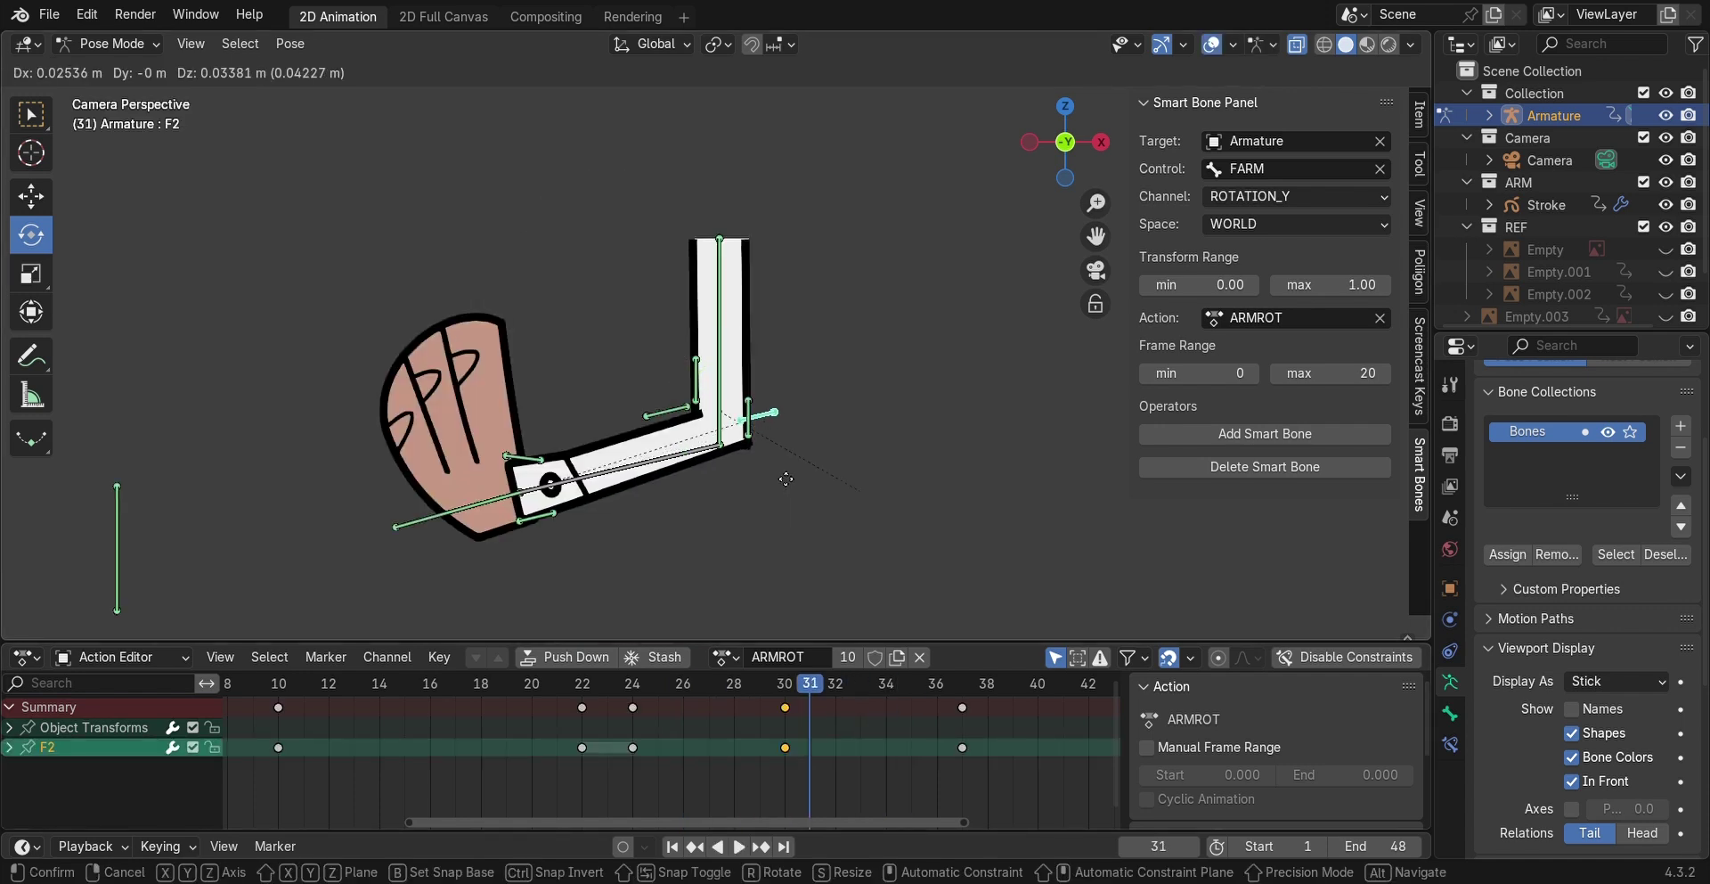
pyautogui.click(777, 483)
pyautogui.press('i')
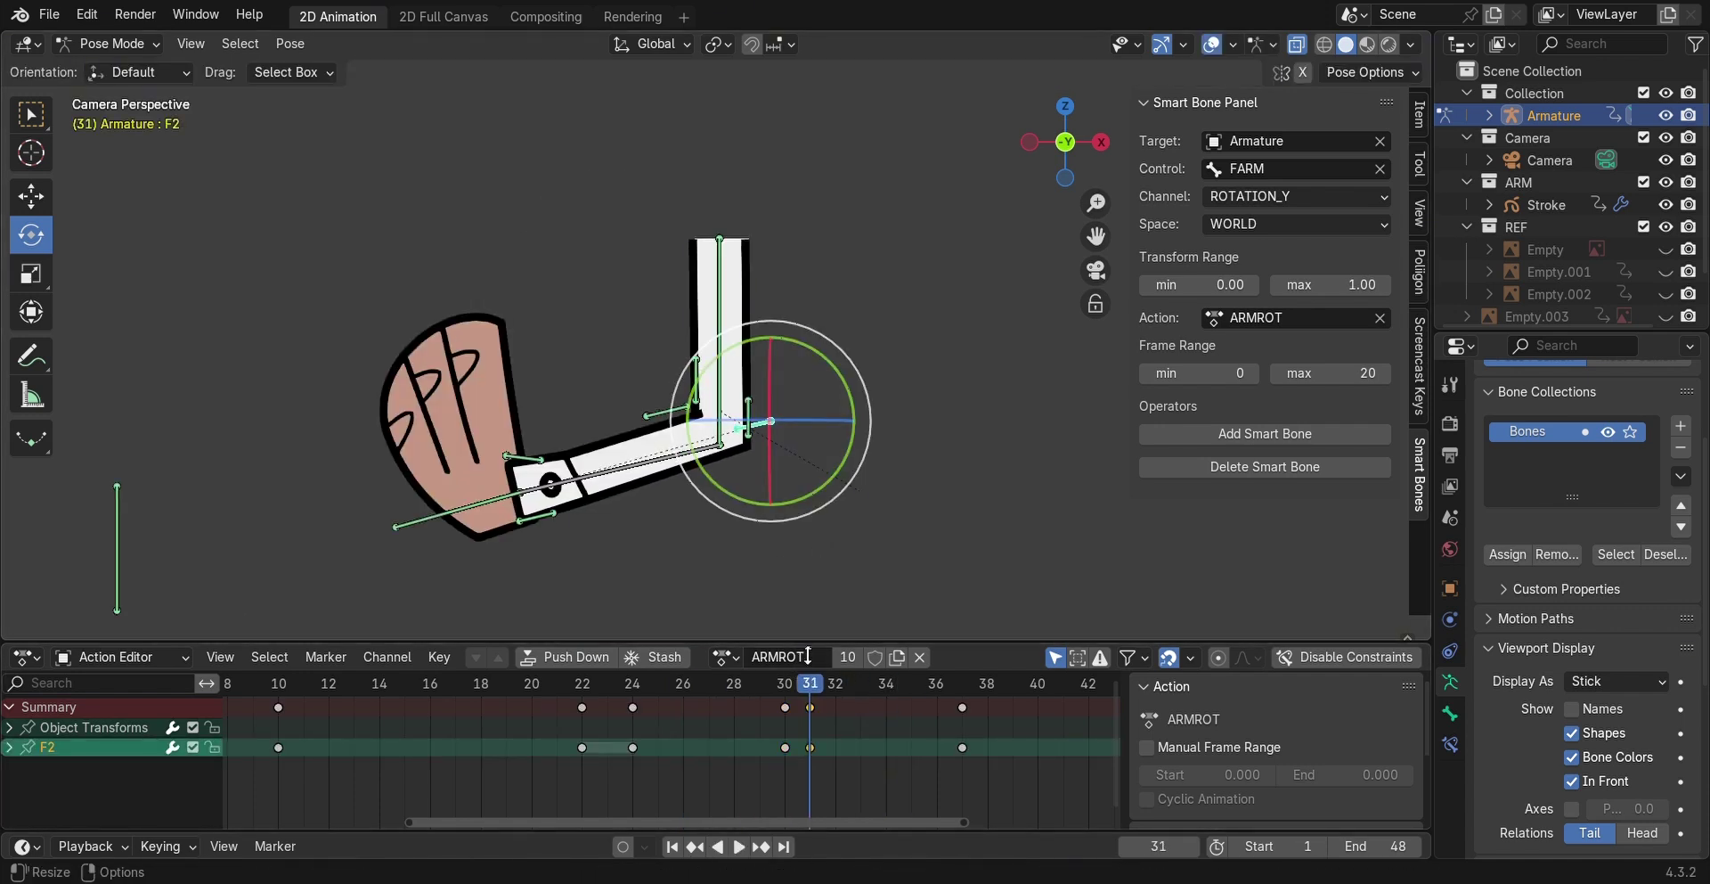
pyautogui.click(793, 683)
pyautogui.moveTo(793, 682); pyautogui.dragTo(959, 728)
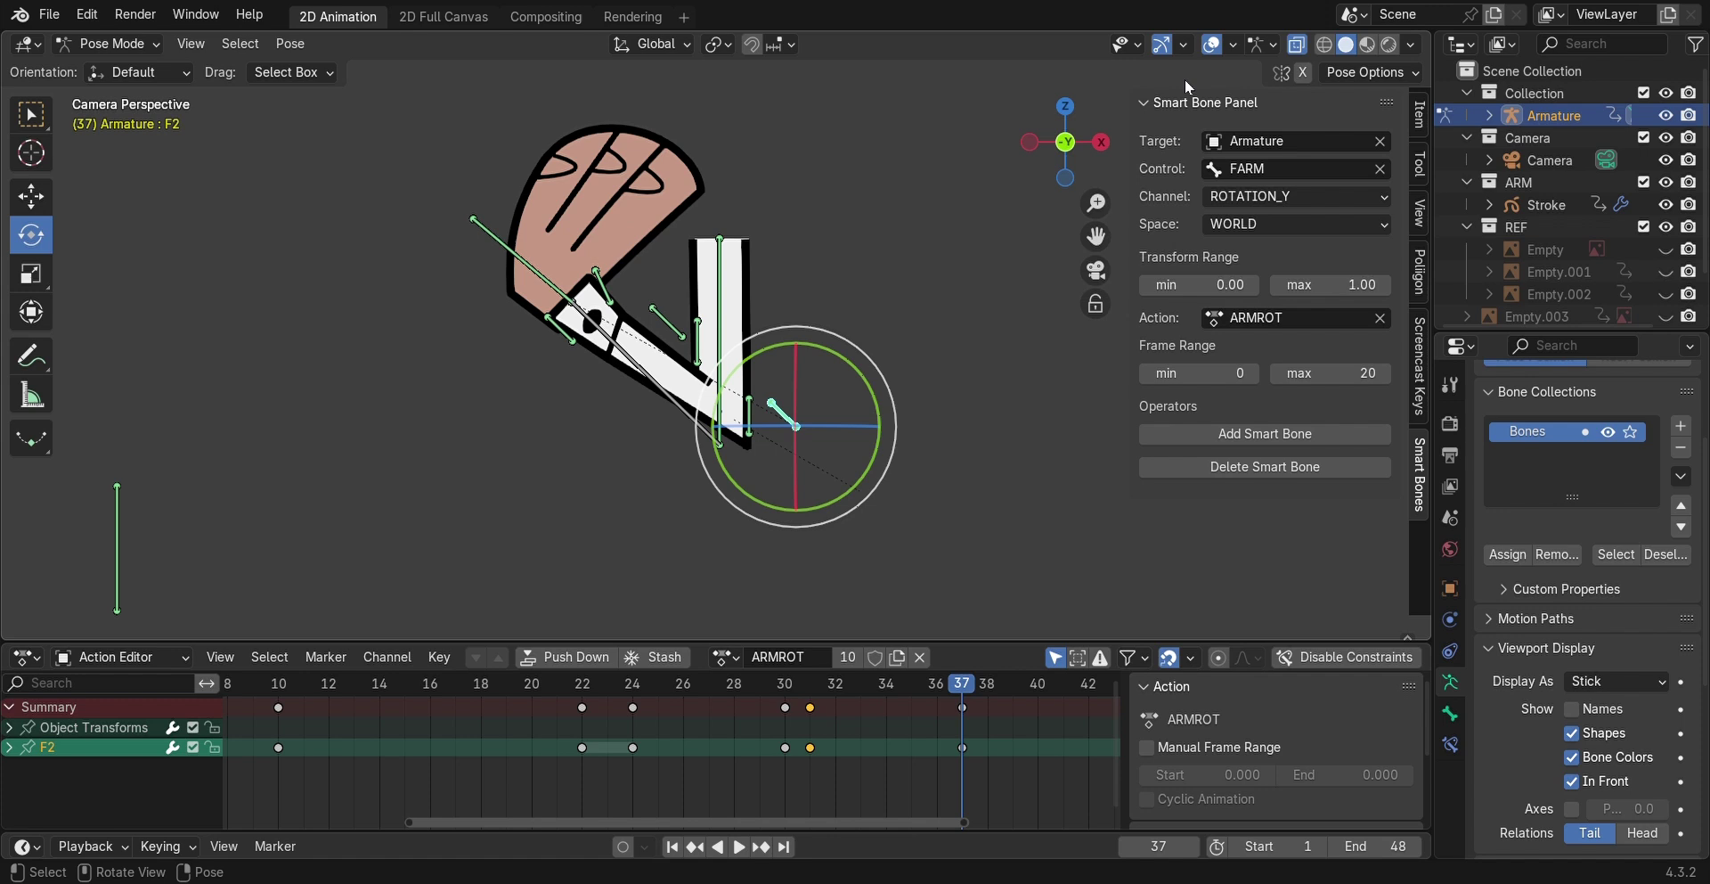
pyautogui.press('space')
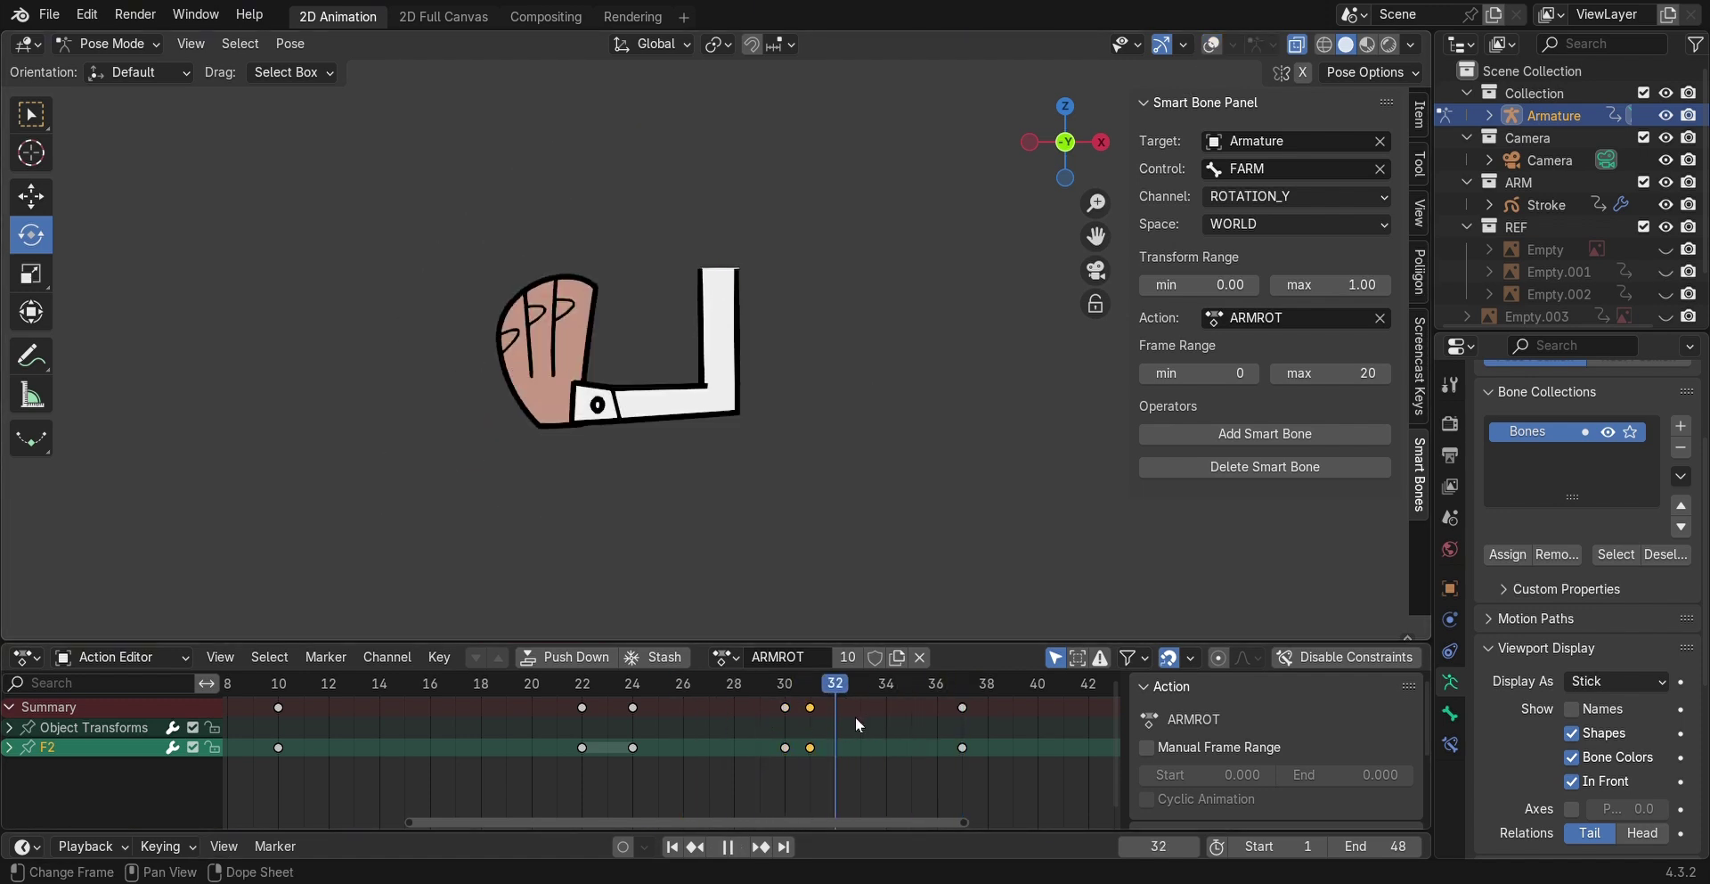
# - At frame 37, slide CTRL.HAND along X into the pointing gesture and preview it
pyautogui.press('Escape')
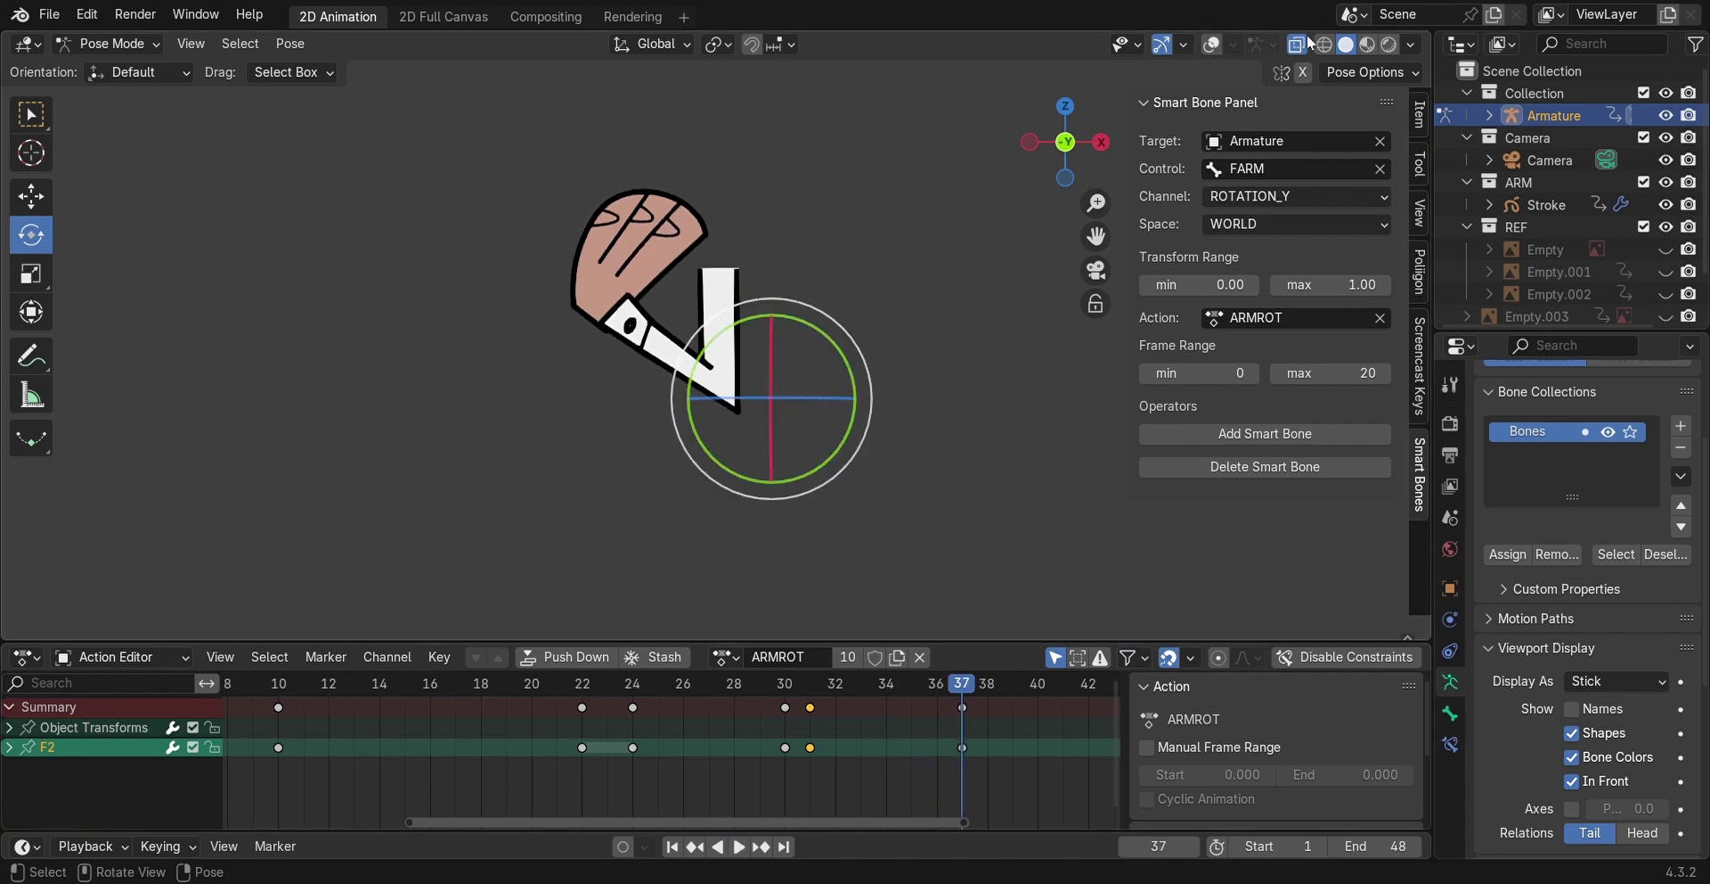
pyautogui.click(300, 488)
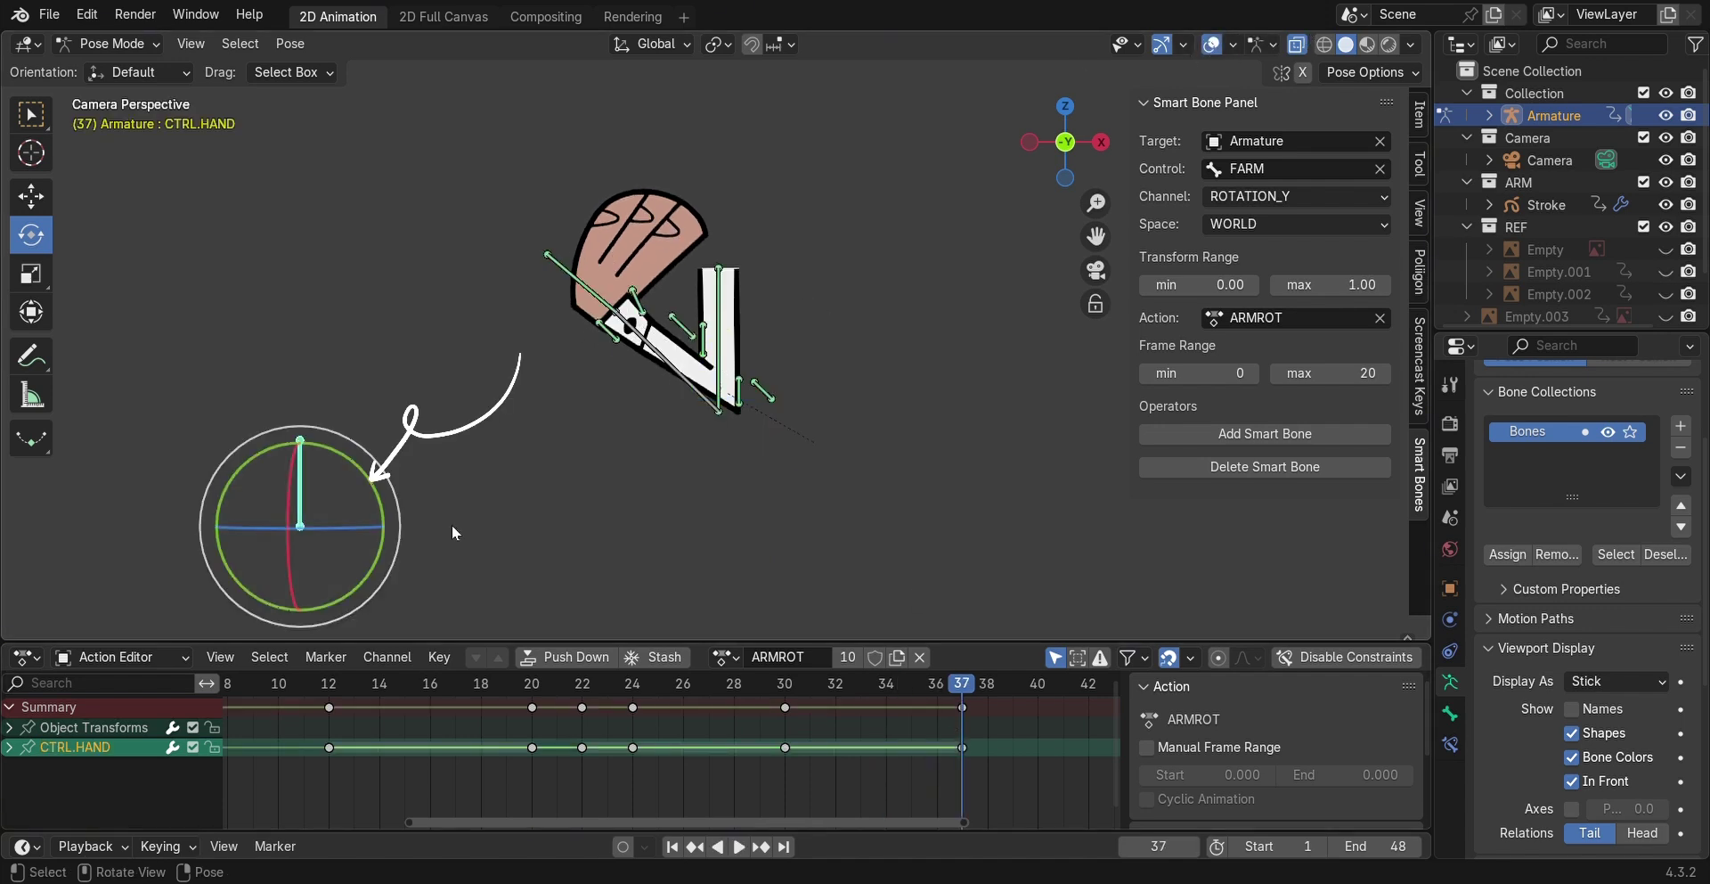
pyautogui.press('g')
pyautogui.press('x')
pyautogui.click(452, 533)
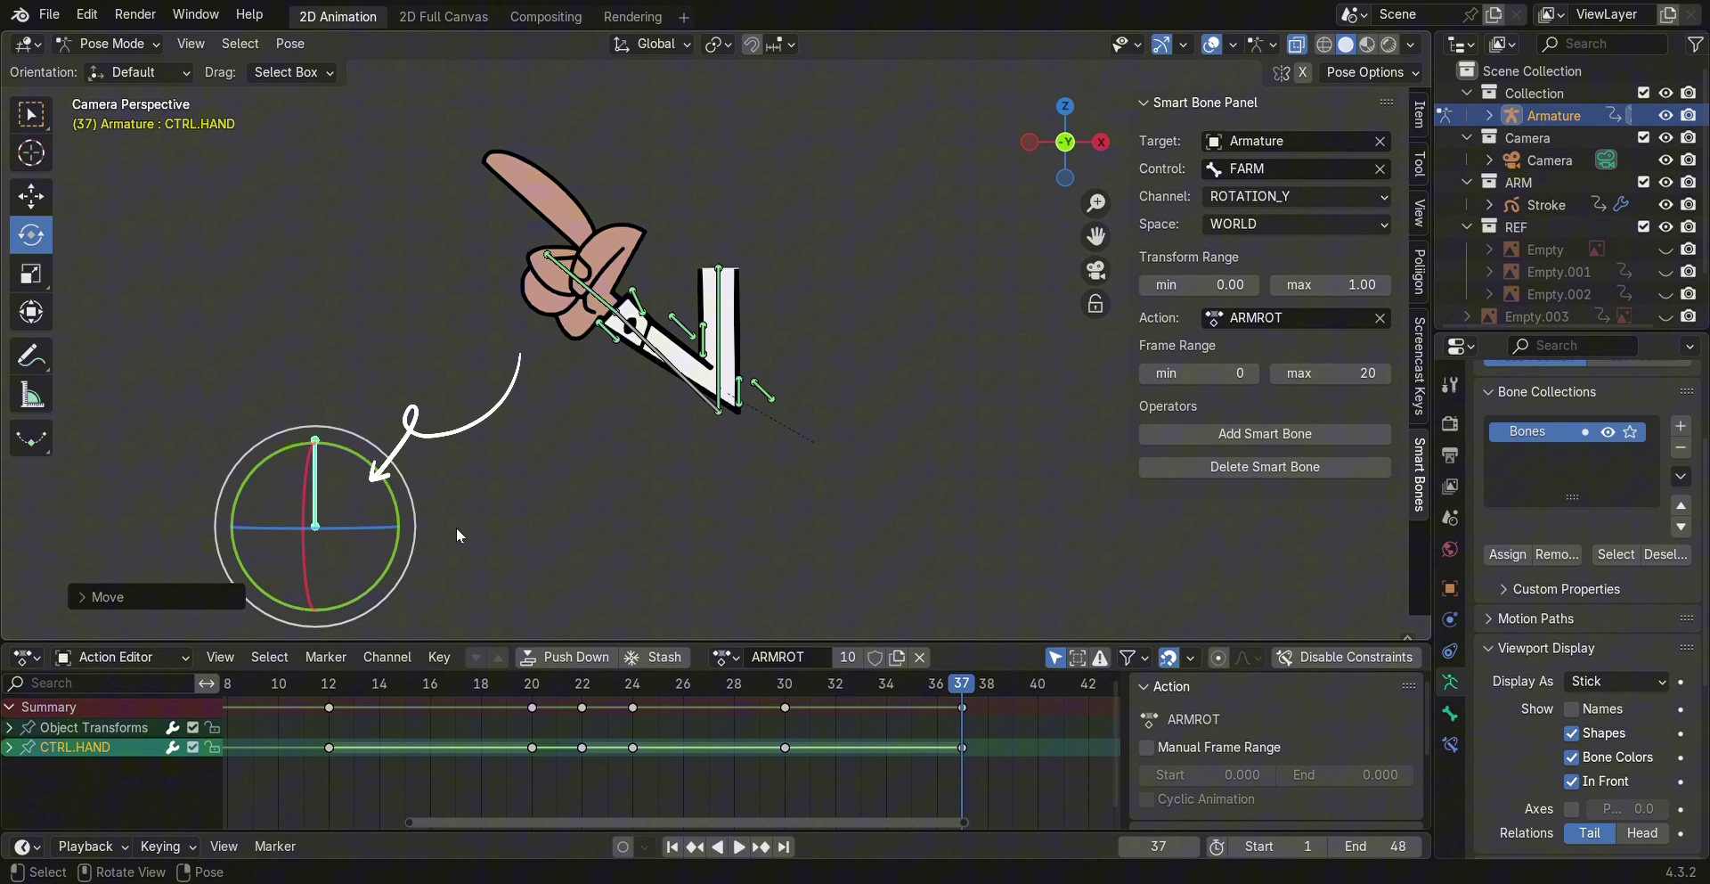
pyautogui.hotkey('shift', 'ctrl', 'space')
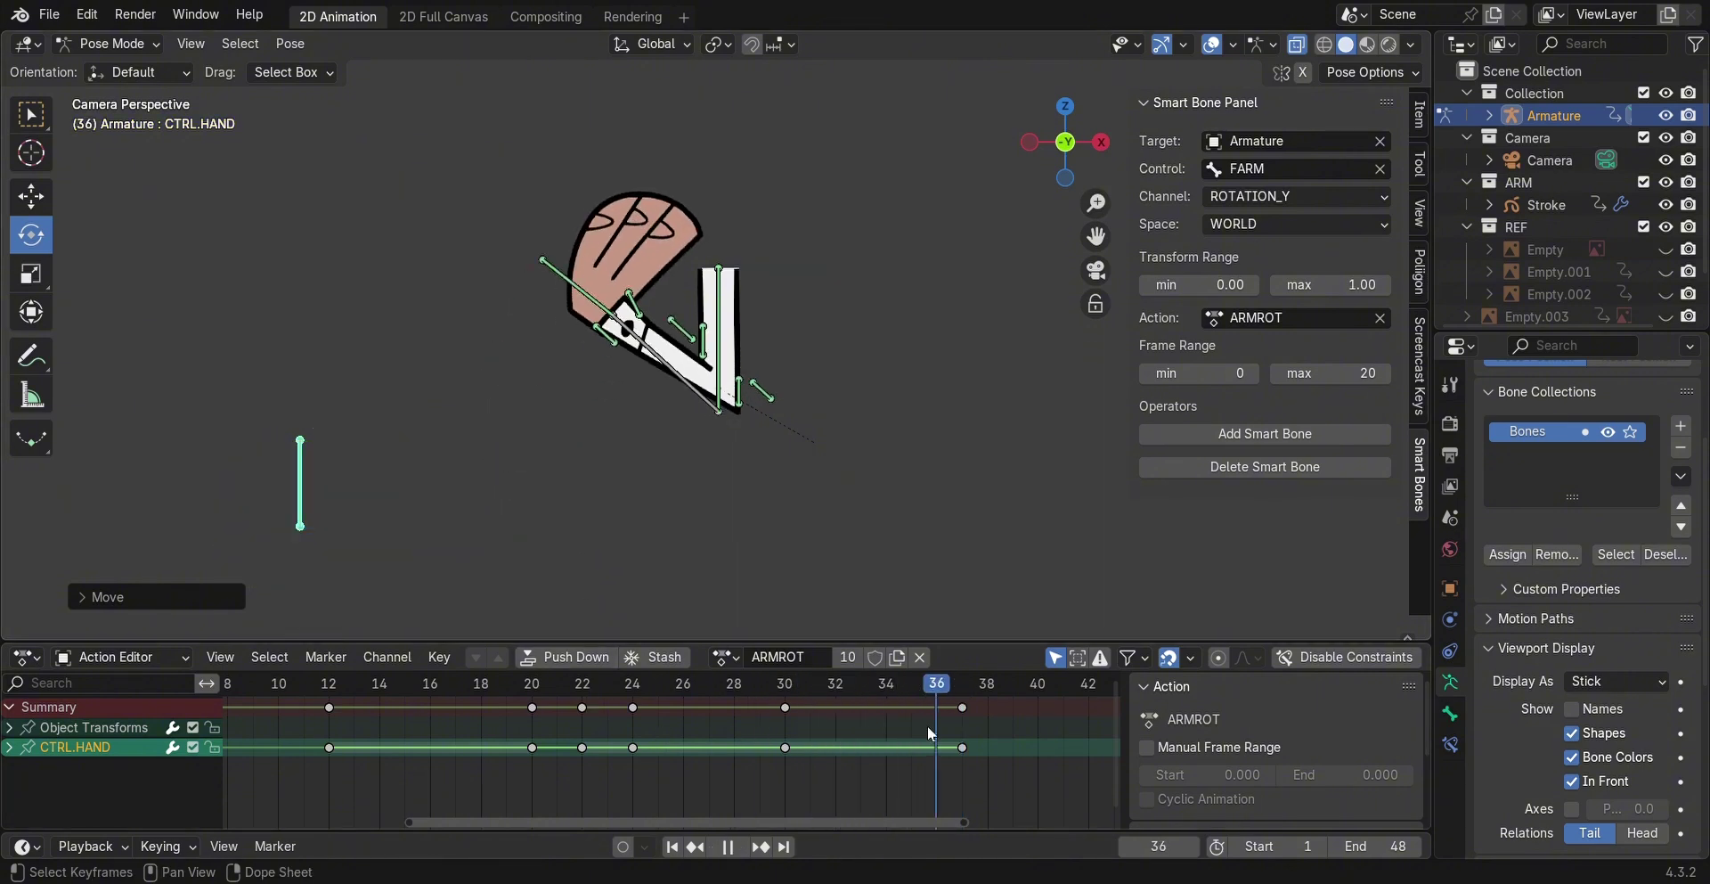
pyautogui.hotkey('shift', 'ctrl', 'space')
pyautogui.press('g')
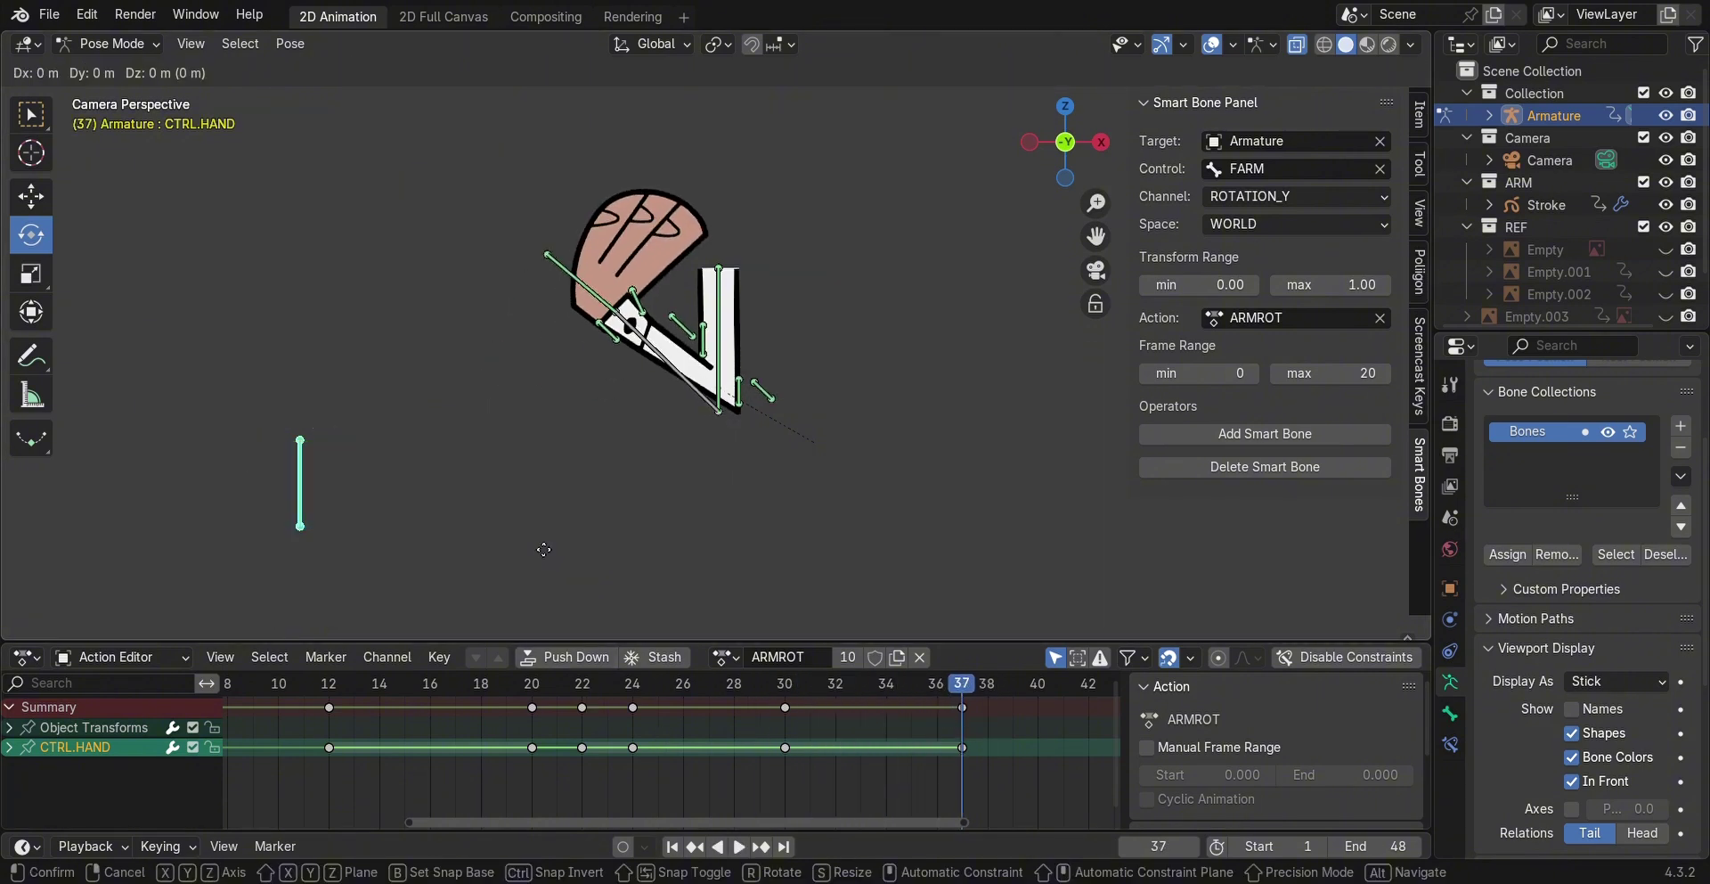
pyautogui.press('x')
pyautogui.click(554, 549)
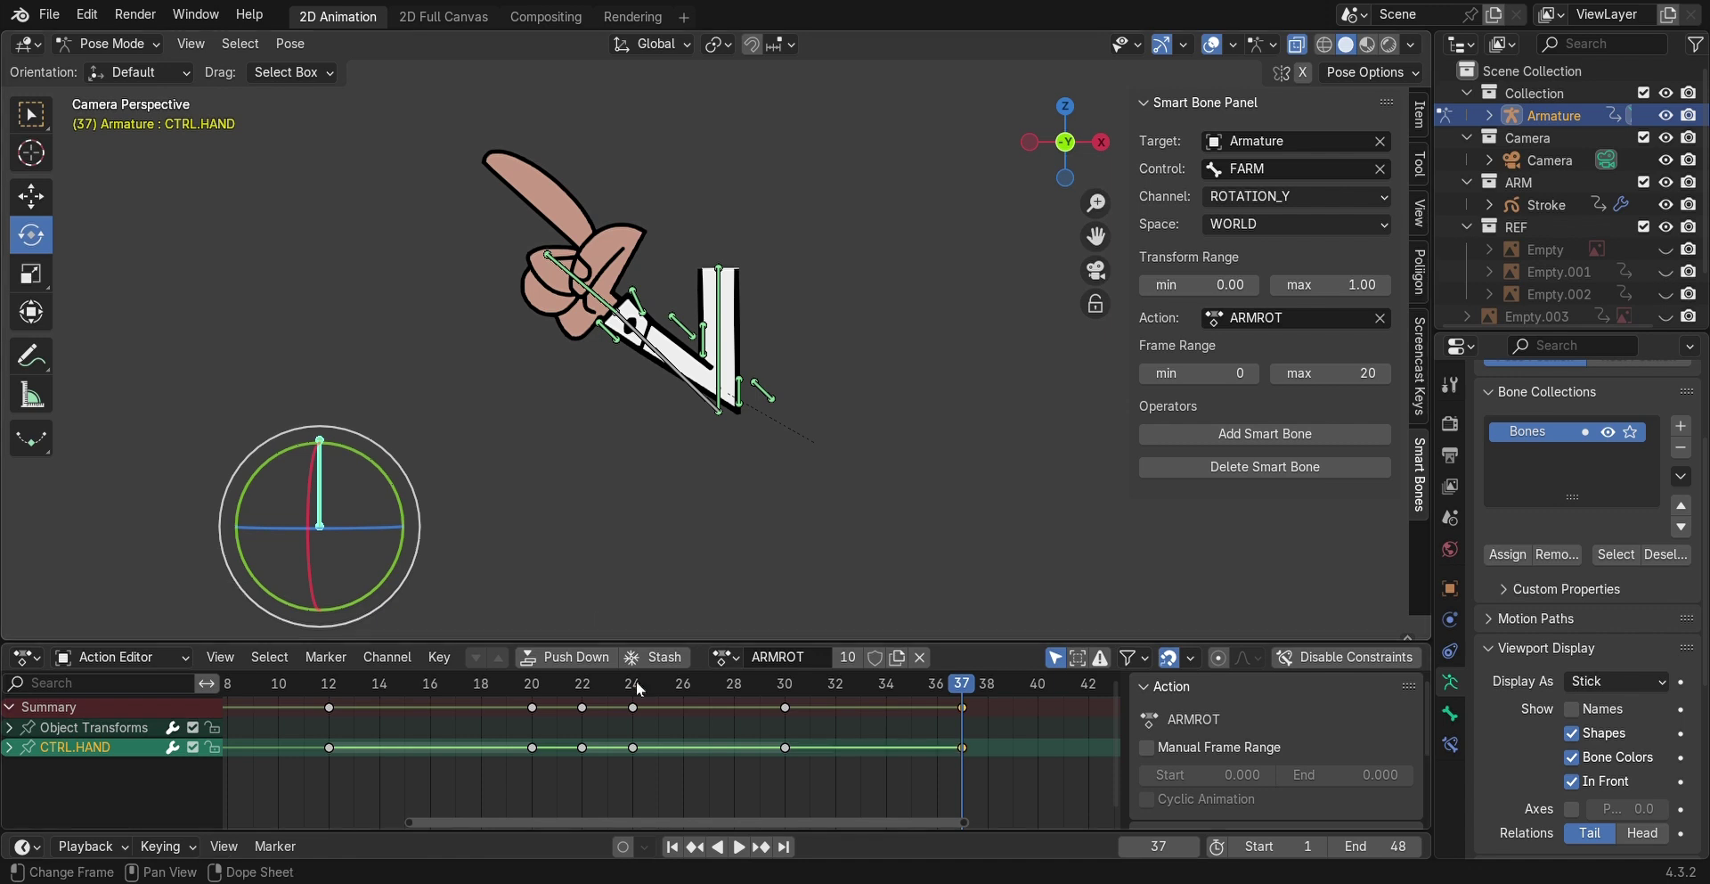
pyautogui.hotkey('shift', 'ctrl', 'space')
# - At frame 30, slide CTRL.HAND along X to the pointing gesture and replay
pyautogui.click(786, 746)
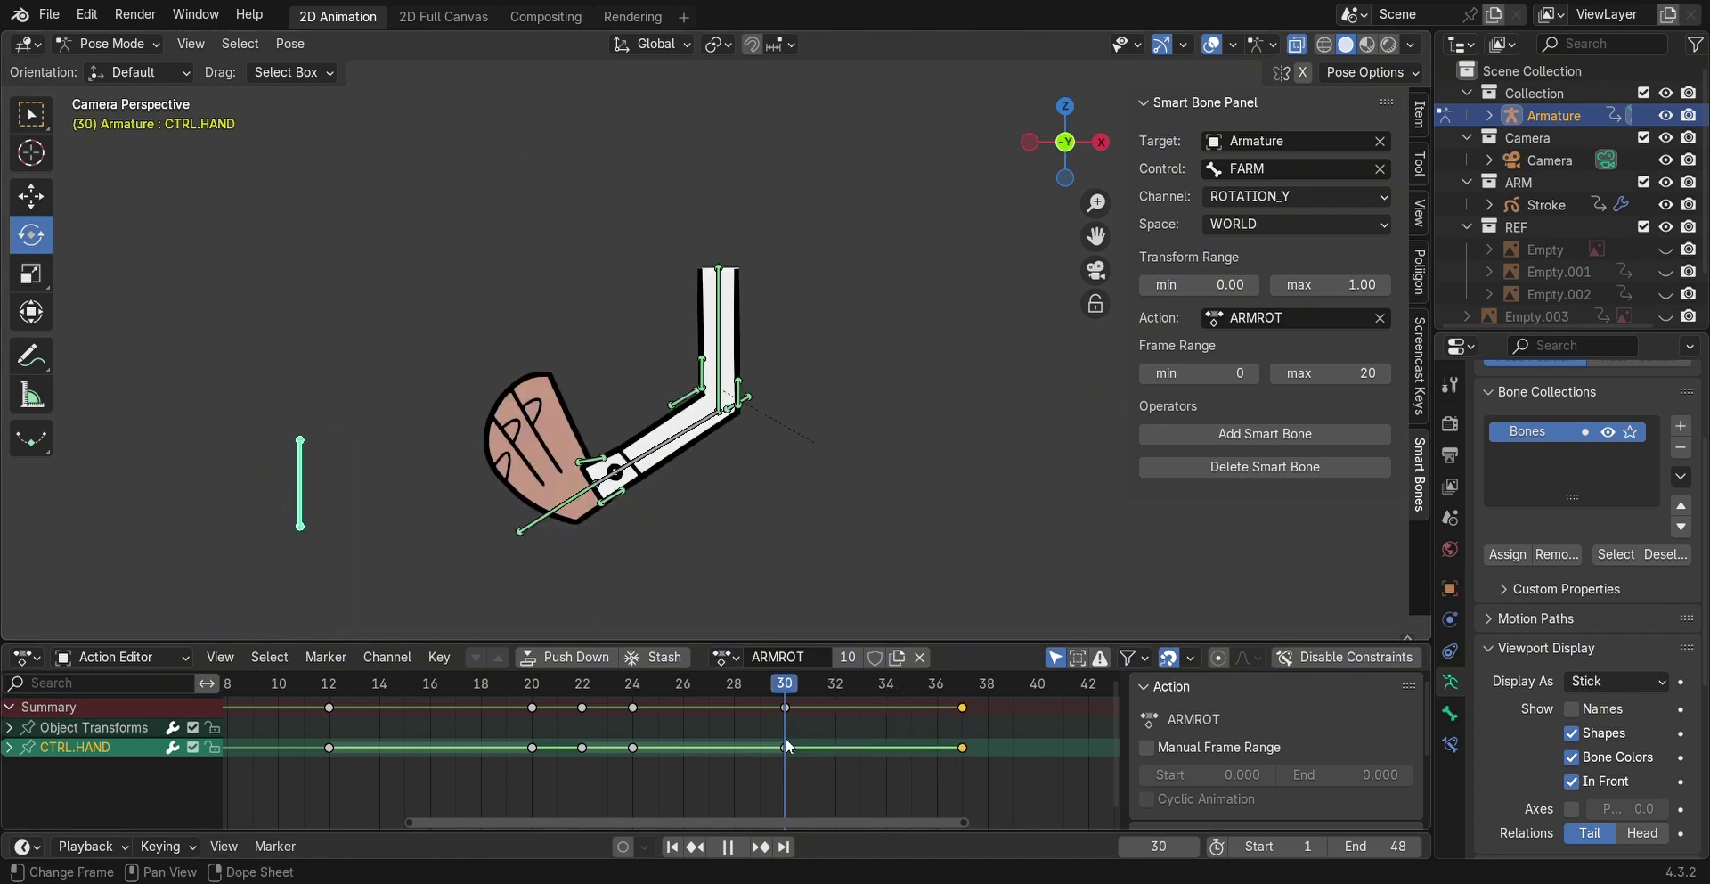
pyautogui.press('g')
pyautogui.press('x')
pyautogui.click(767, 677)
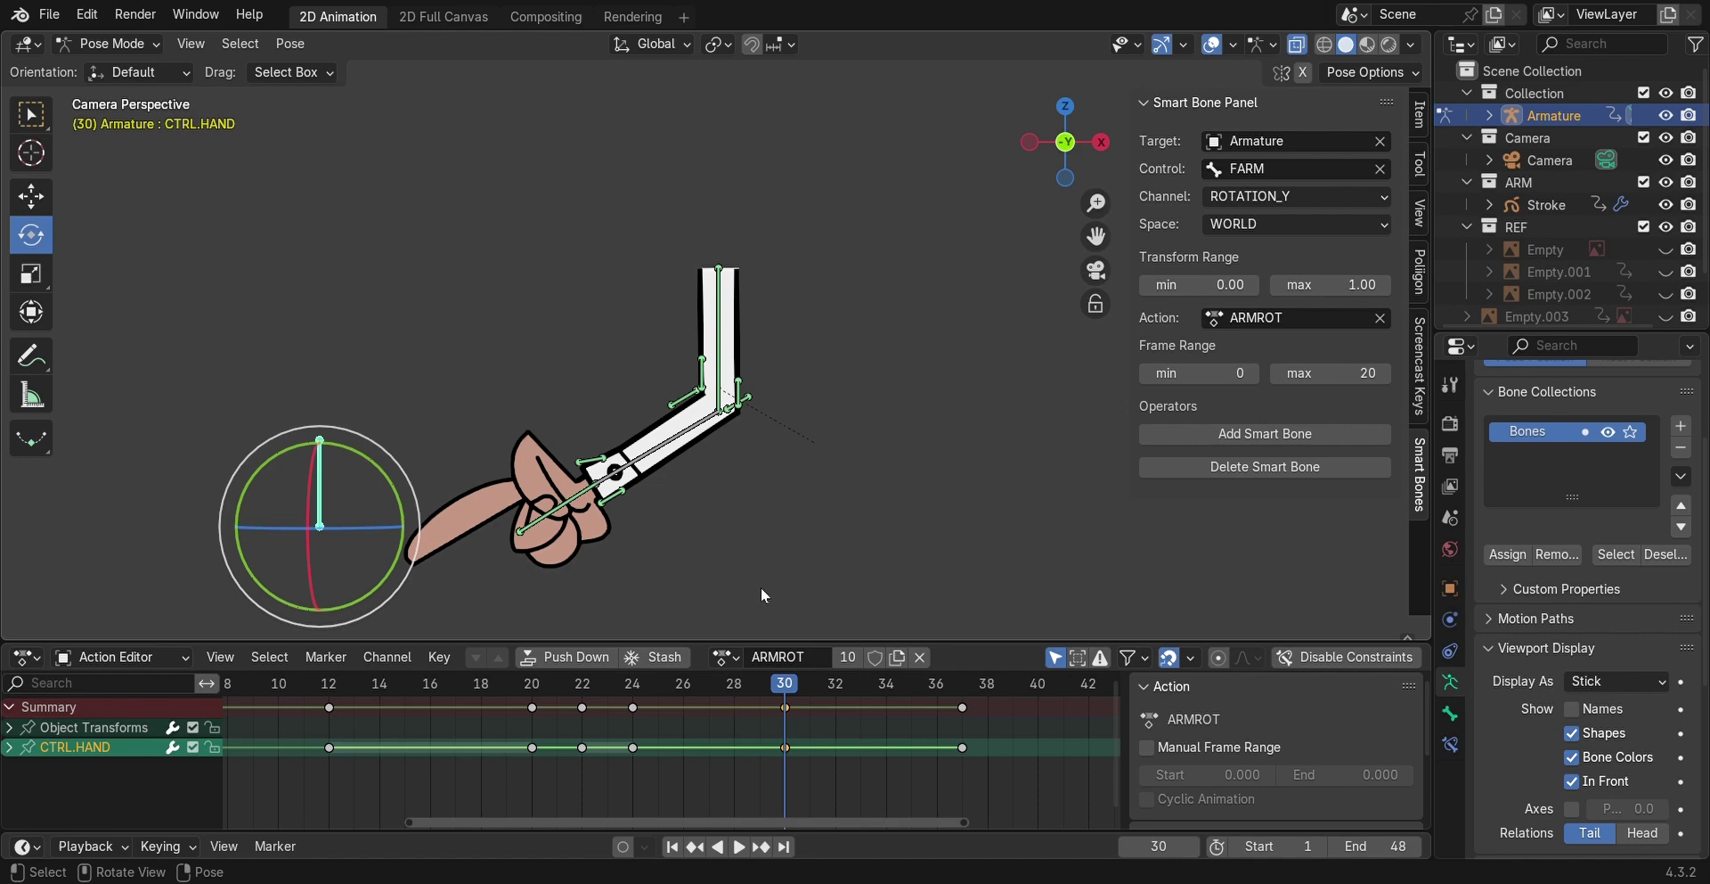
pyautogui.press('space')
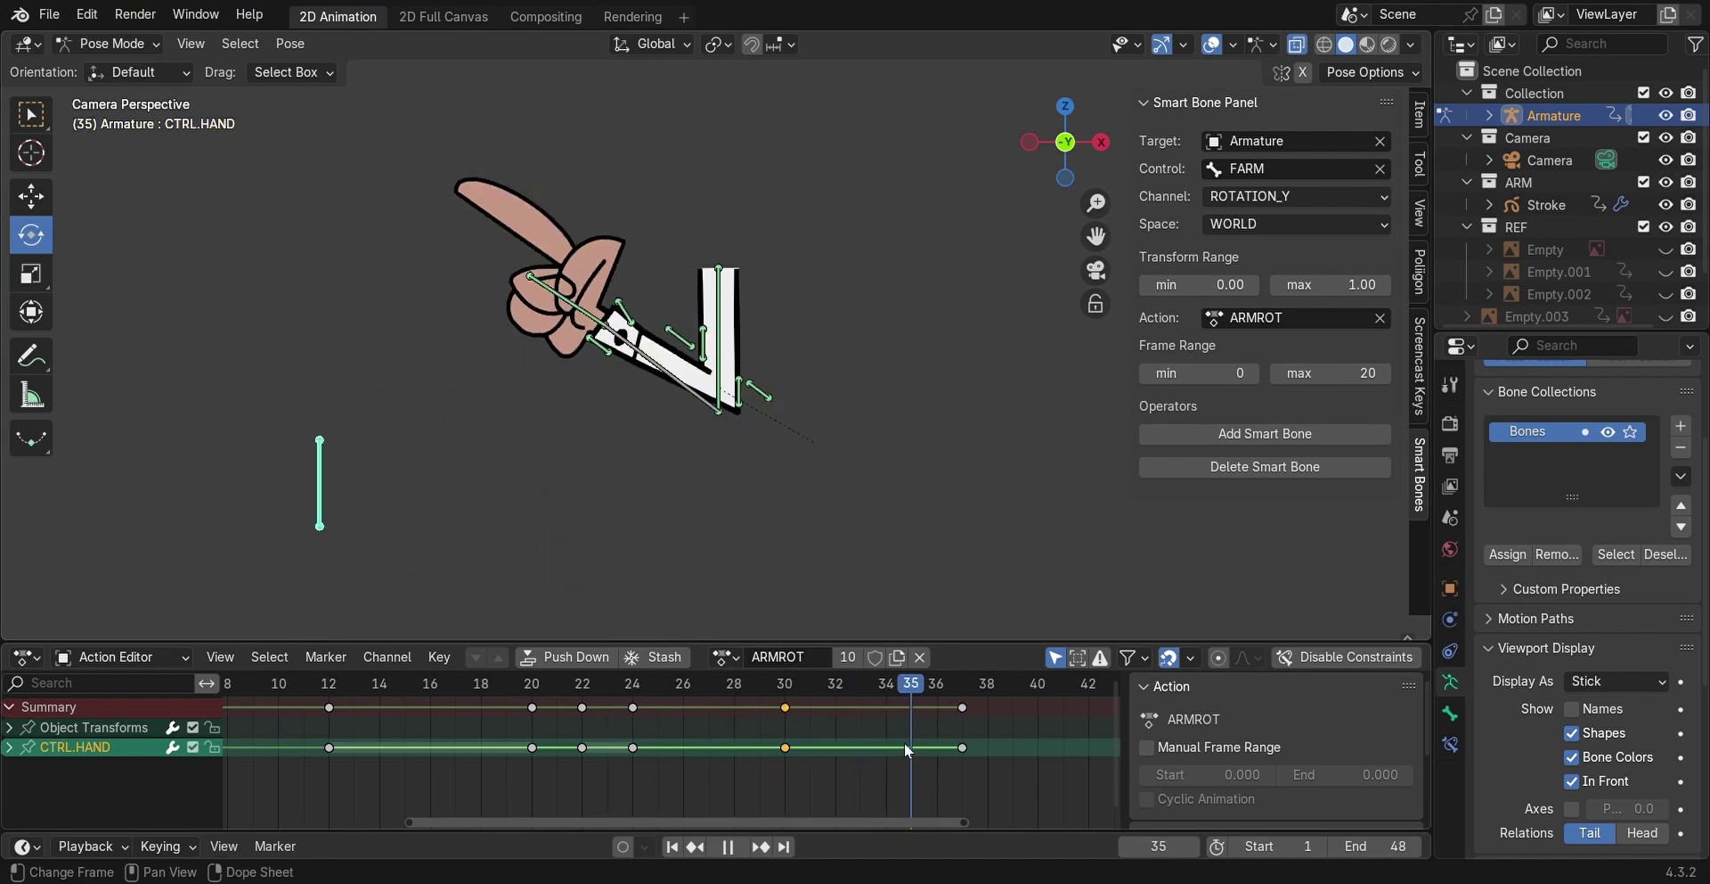
pyautogui.press('space')
pyautogui.press('space')
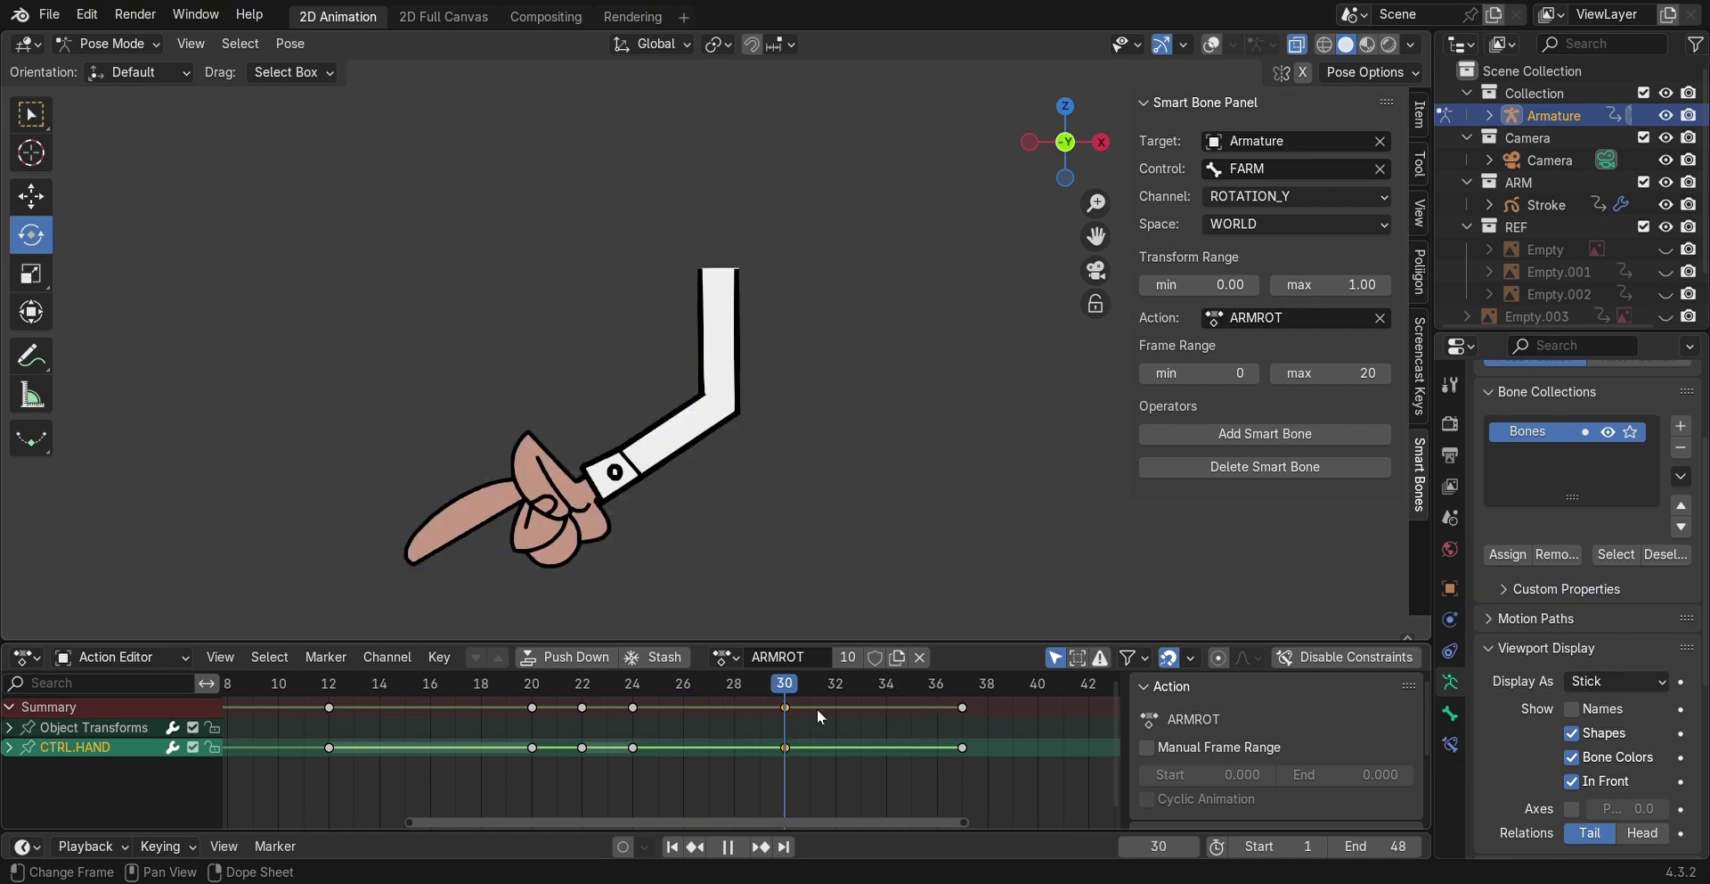
pyautogui.scroll(-2, 834, 699)
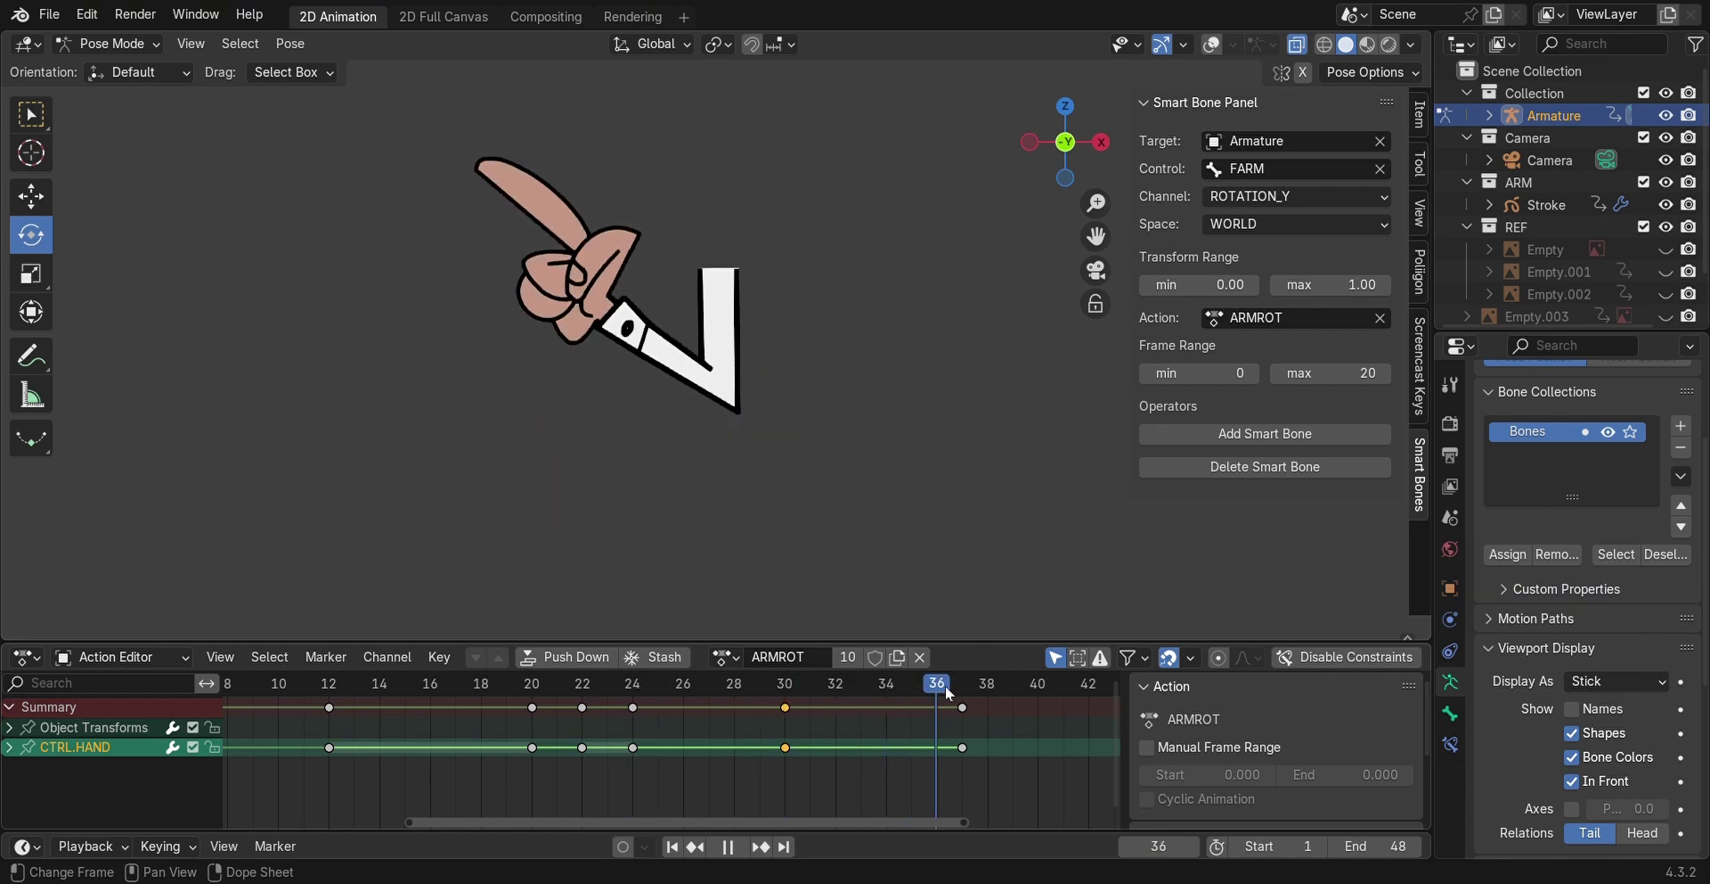
# - Scrub back to frame 37, stop playback at frame 43, and restart it
pyautogui.moveTo(944, 685); pyautogui.dragTo(885, 688)
pyautogui.scroll(-3, 506, 717)
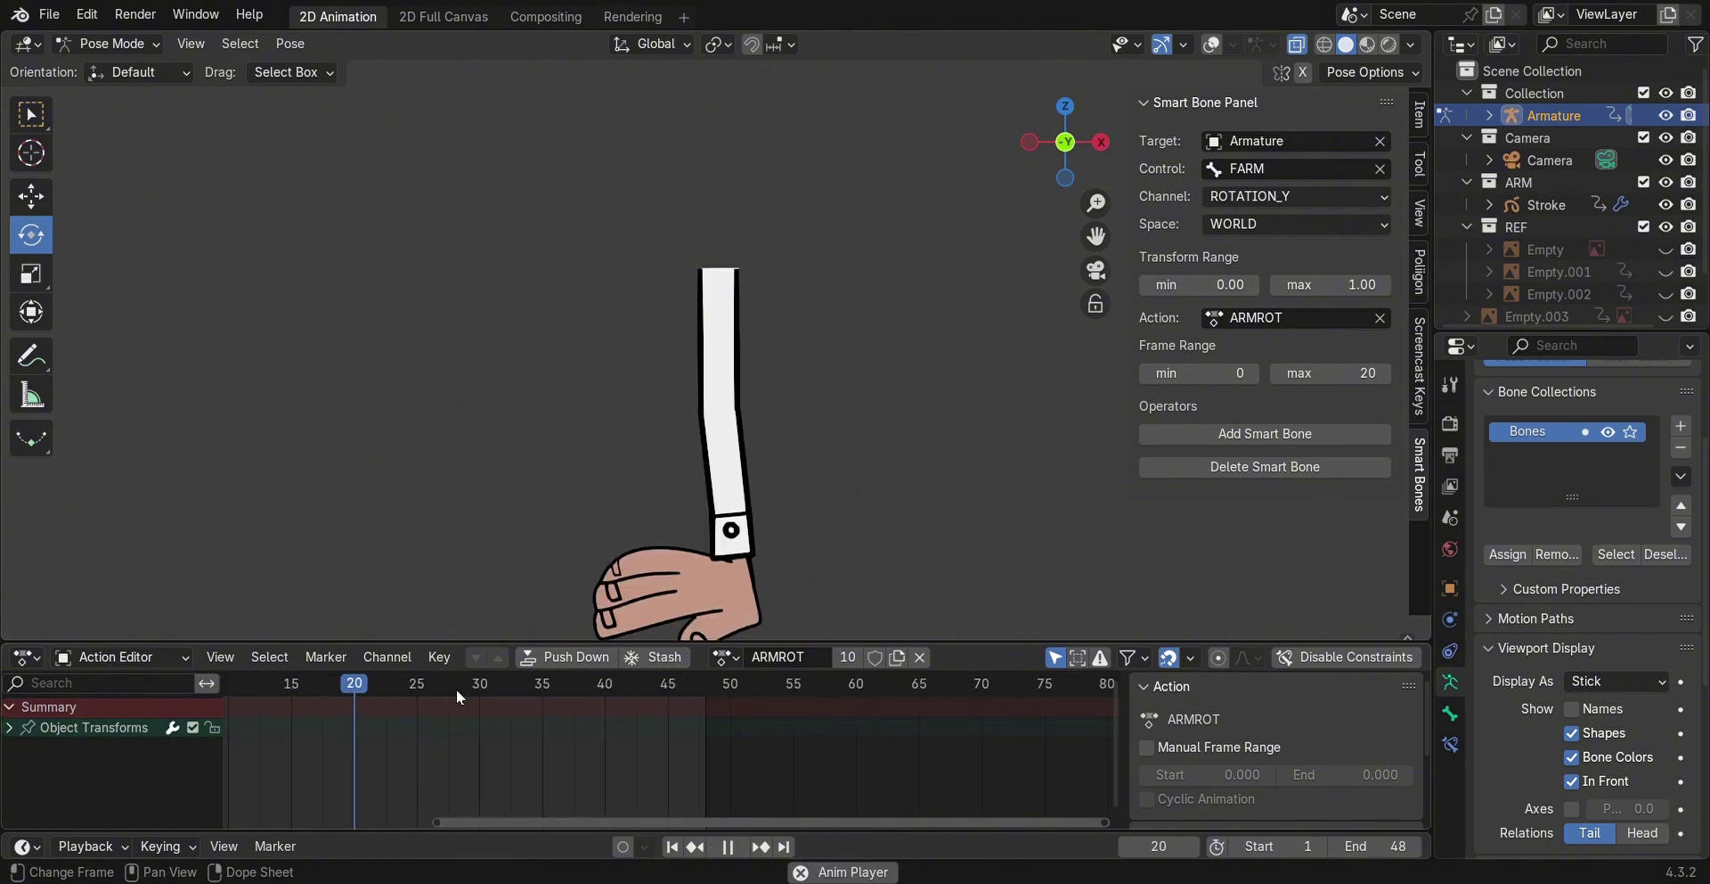
pyautogui.press('space')
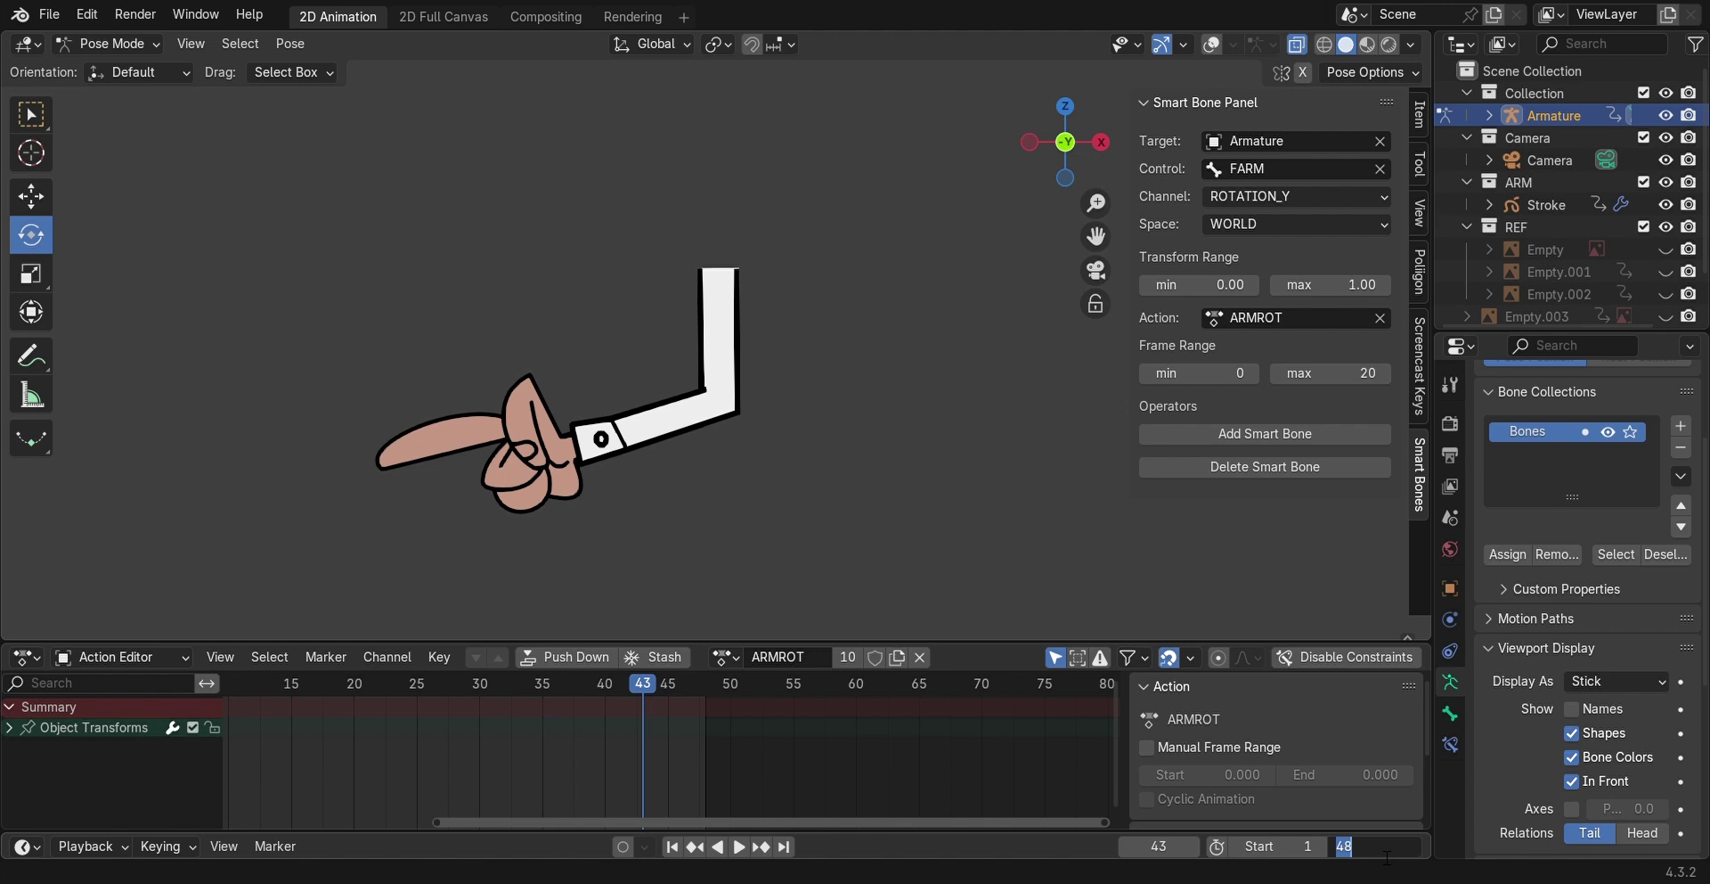
pyautogui.press('space')
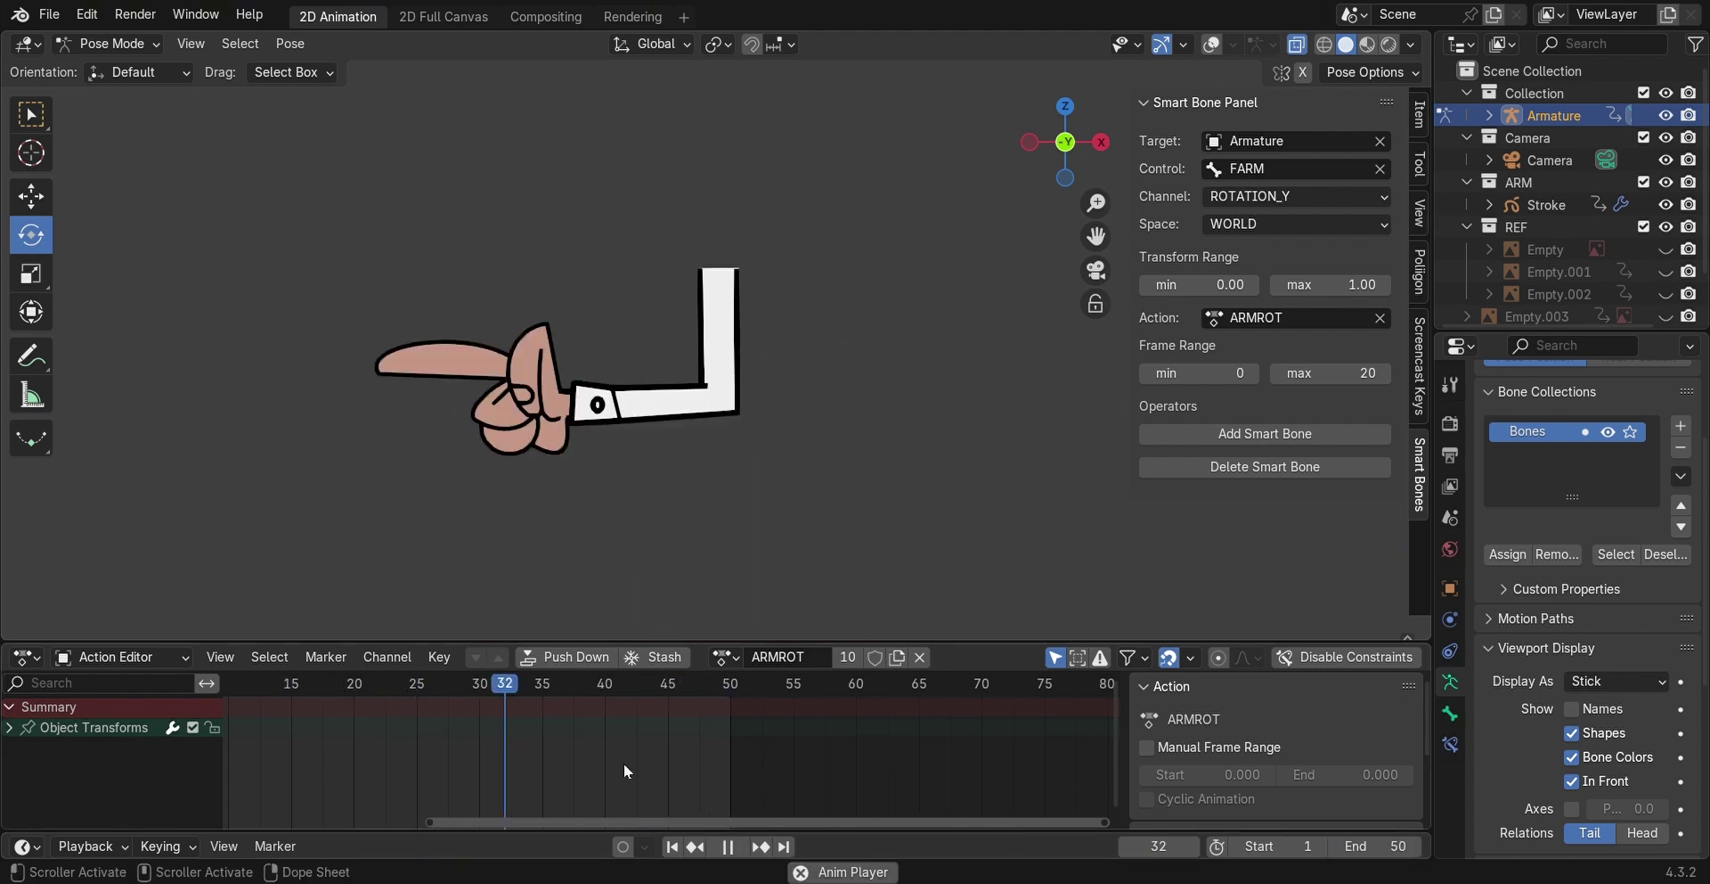